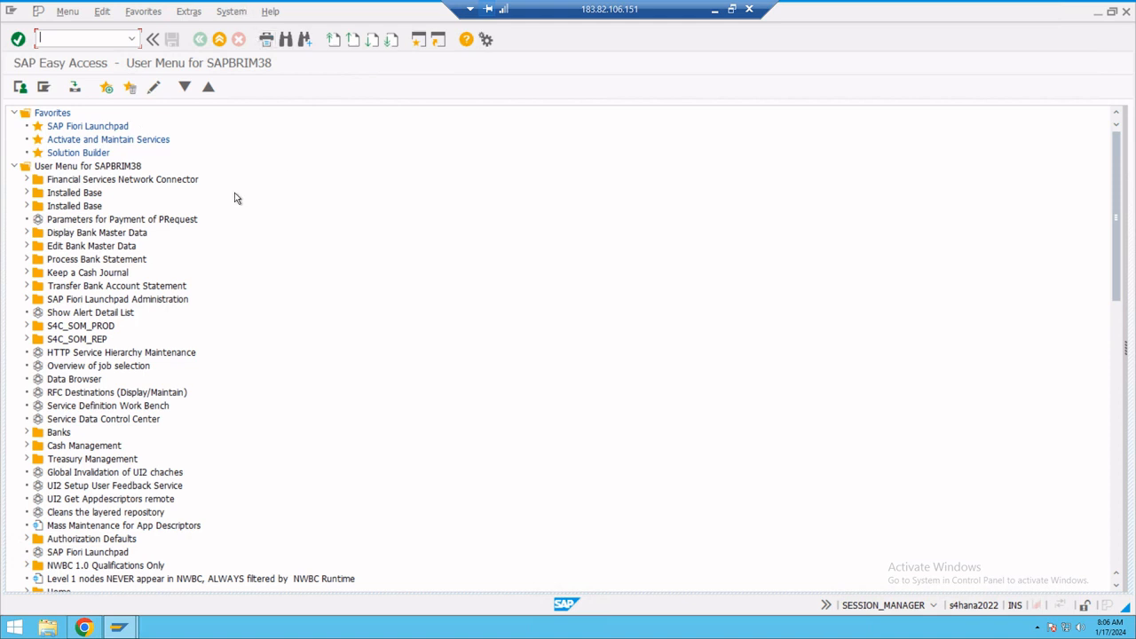
# View the system status details, then close them.
pyautogui.click(236, 16)
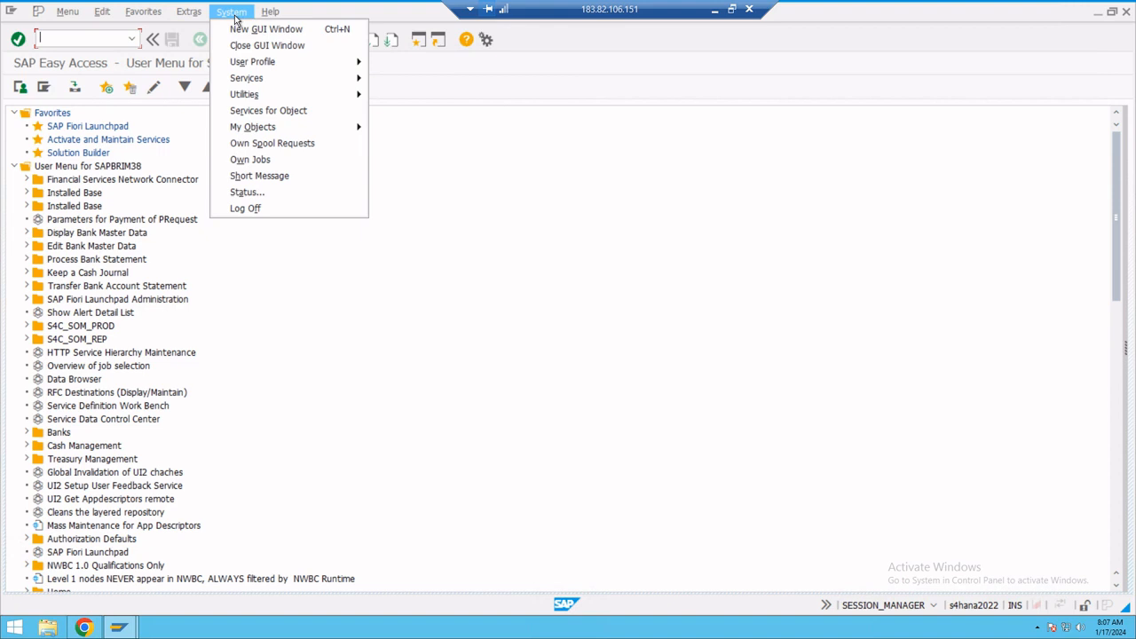
pyautogui.click(253, 199)
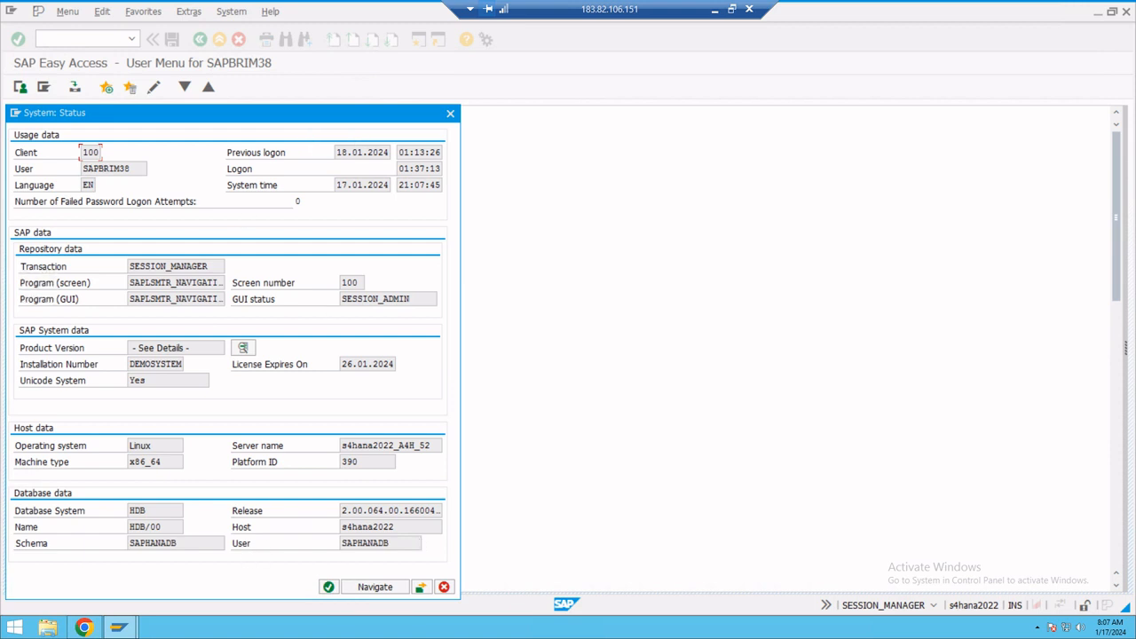
pyautogui.click(450, 113)
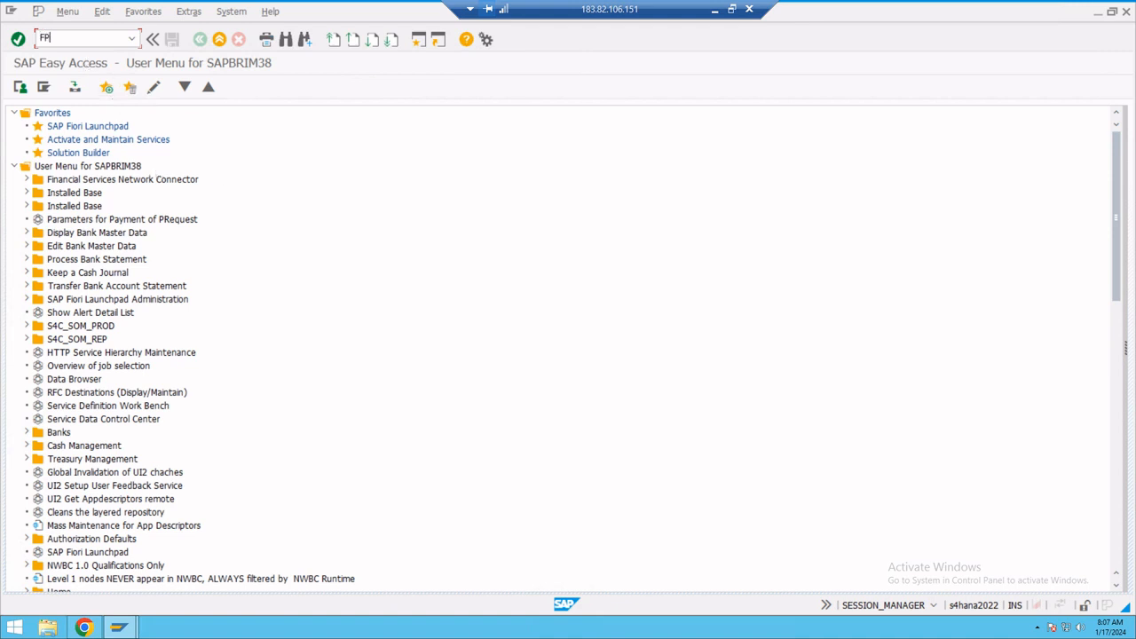
# Start the Cash Journal transaction FPCJ, view the cash desk's Post Payment In screen and return to the journal.
pyautogui.write('CI')
pyautogui.press('Return')
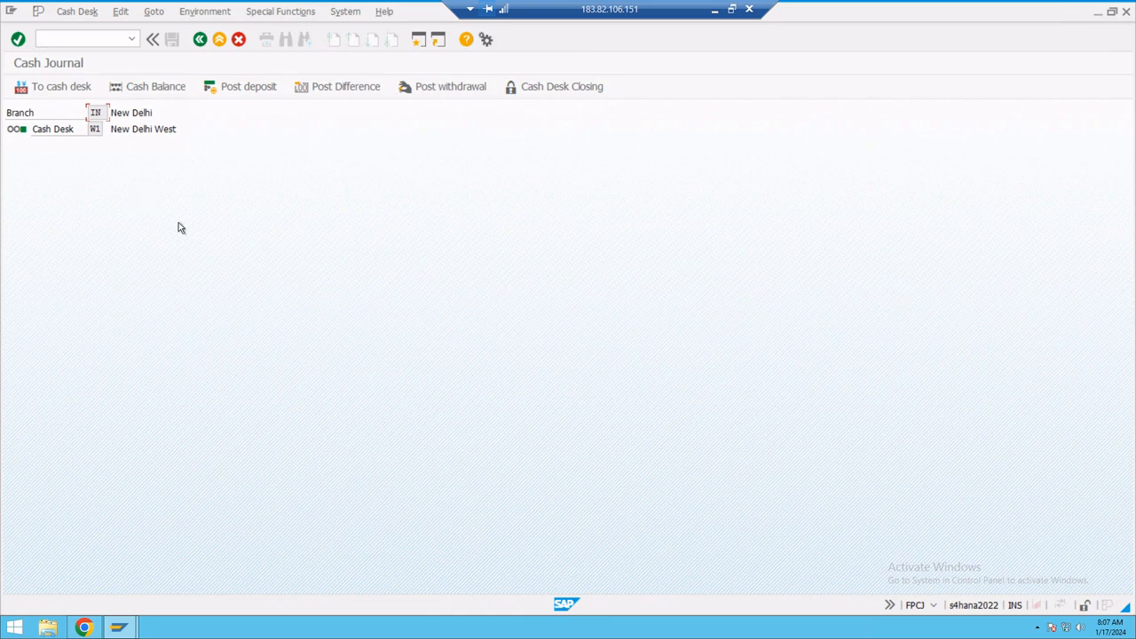
pyautogui.click(64, 86)
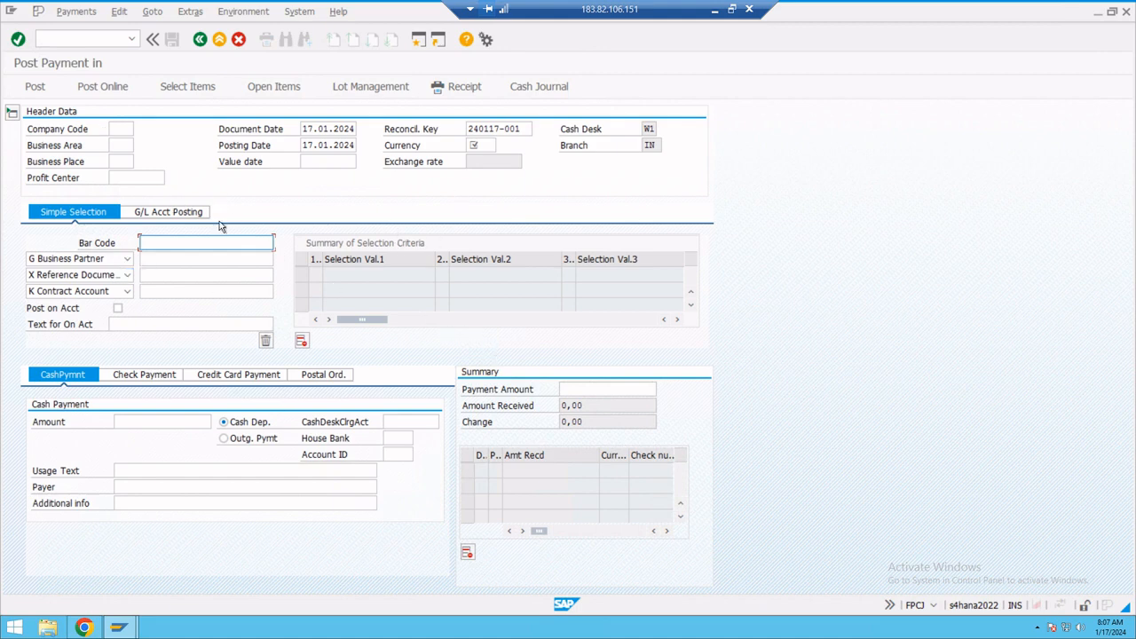
pyautogui.click(200, 39)
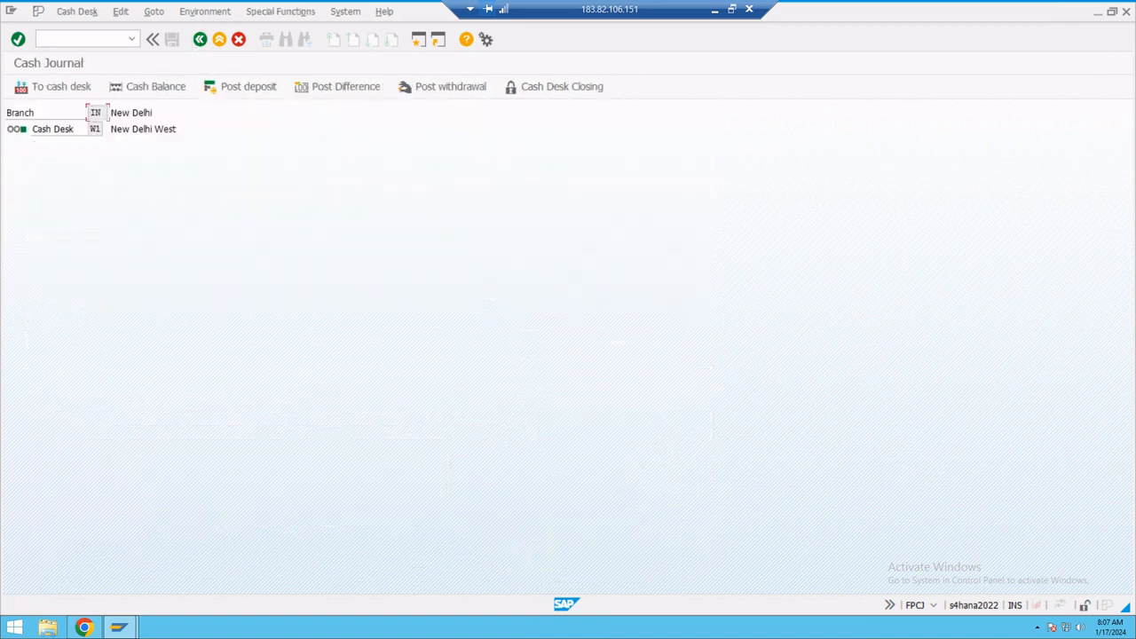
pyautogui.click(68, 96)
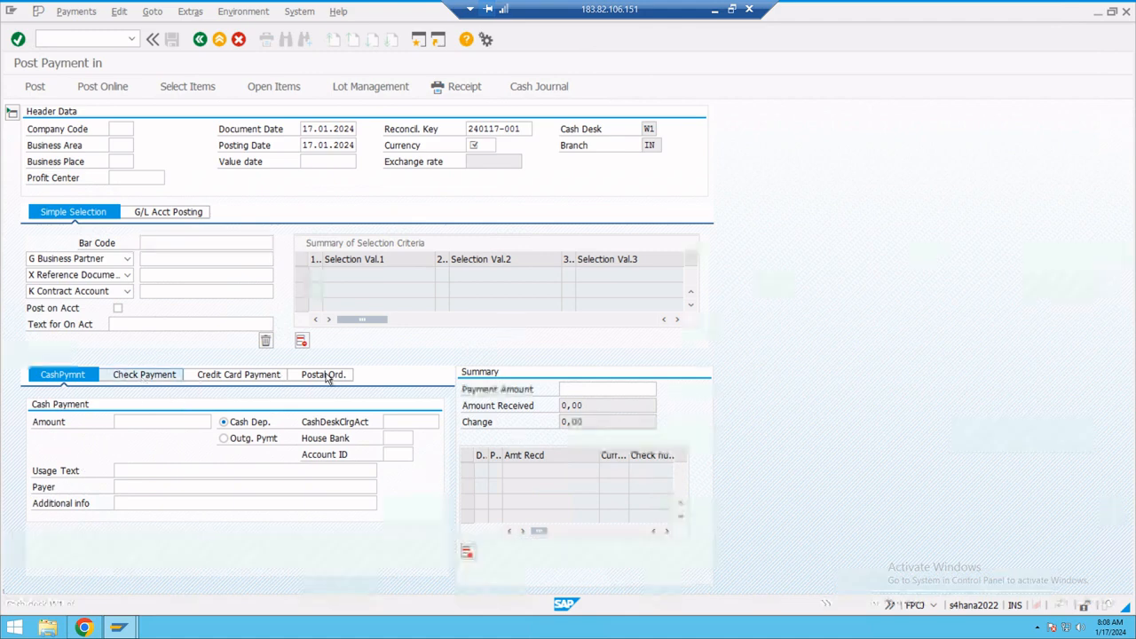
pyautogui.click(201, 41)
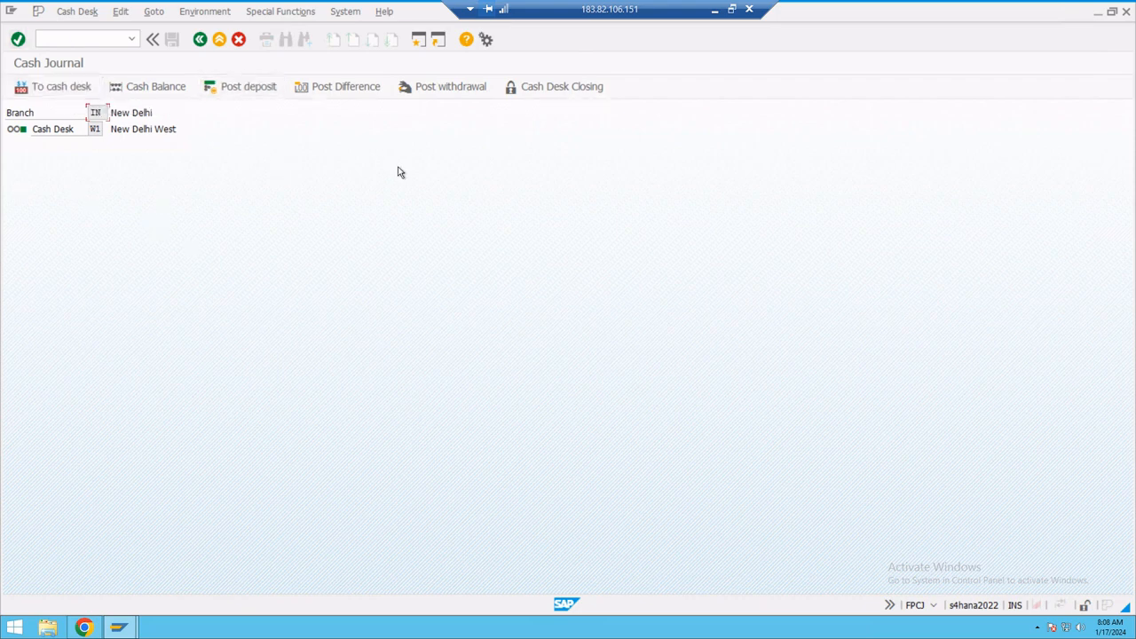
# Open an additional session, start transaction SPRO and display the SAP Reference IMG.
pyautogui.click(421, 42)
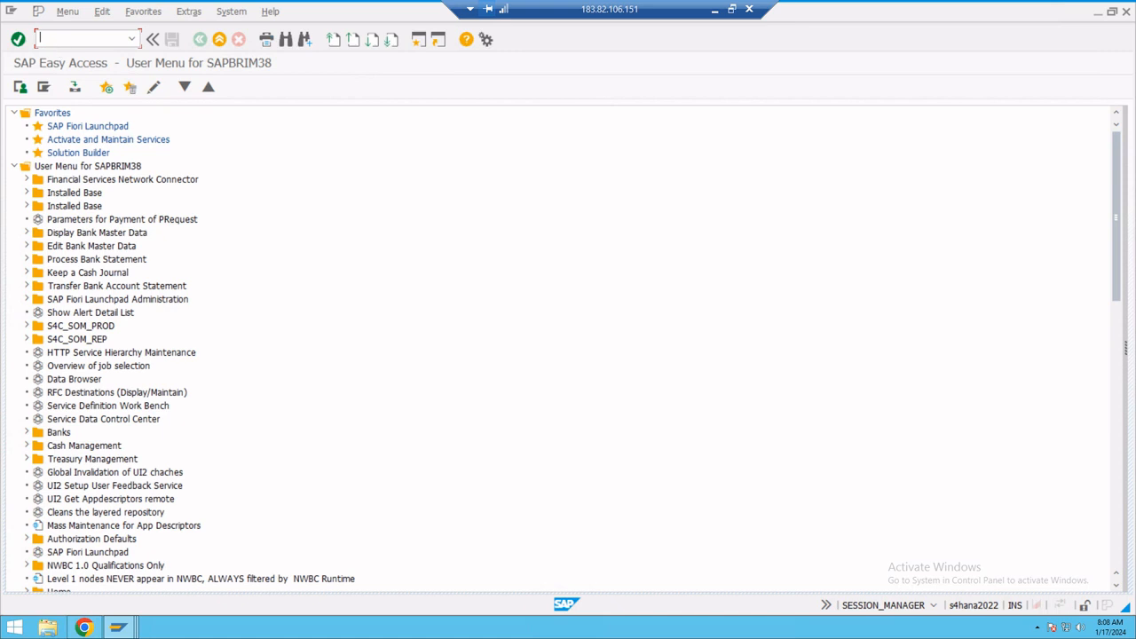
pyautogui.write('SPRO')
pyautogui.press('Return')
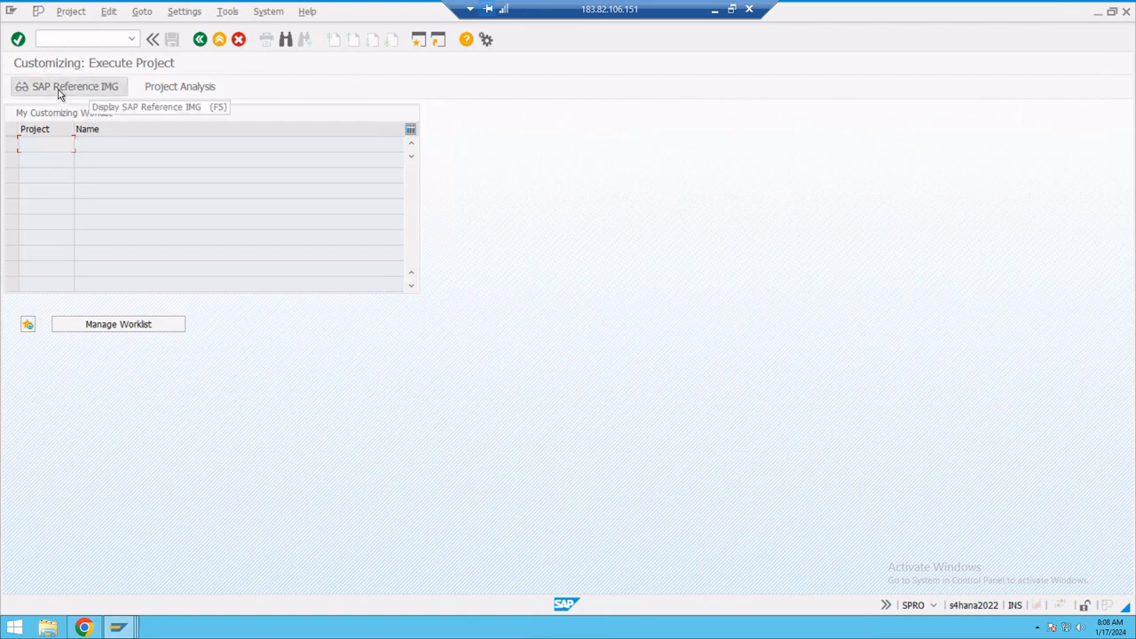
pyautogui.click(59, 91)
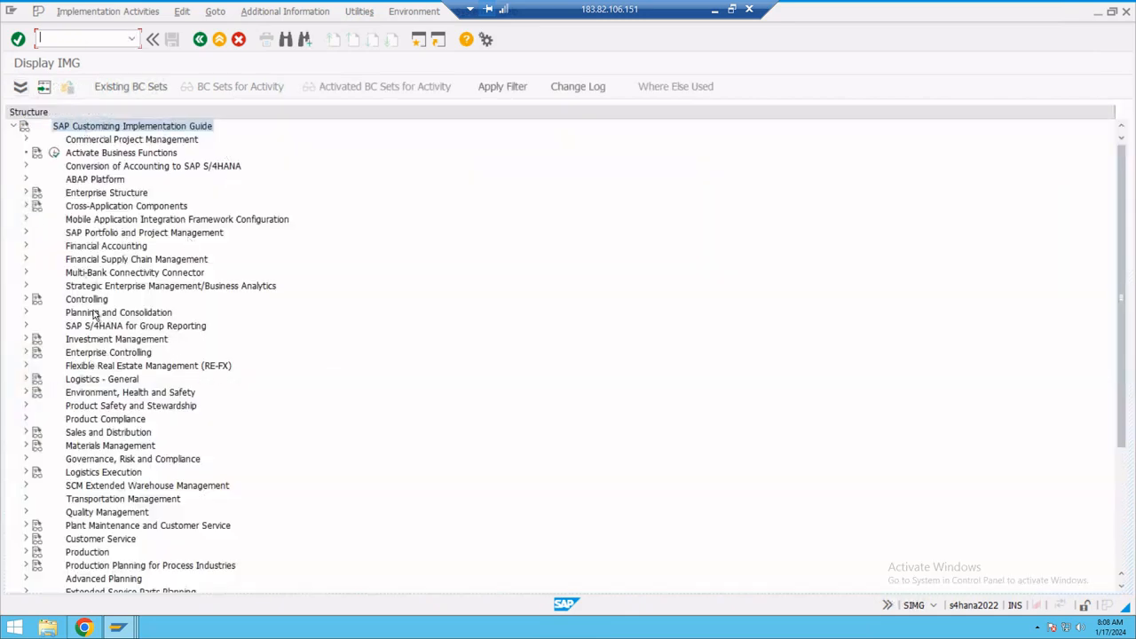
# Expand Financial Accounting, Contract Accounts Receivable and Payable, Business Transactions, Payments, Processing Incoming and Outgoing Payments, and Cash Desk/Cash Journal.
pyautogui.click(24, 246)
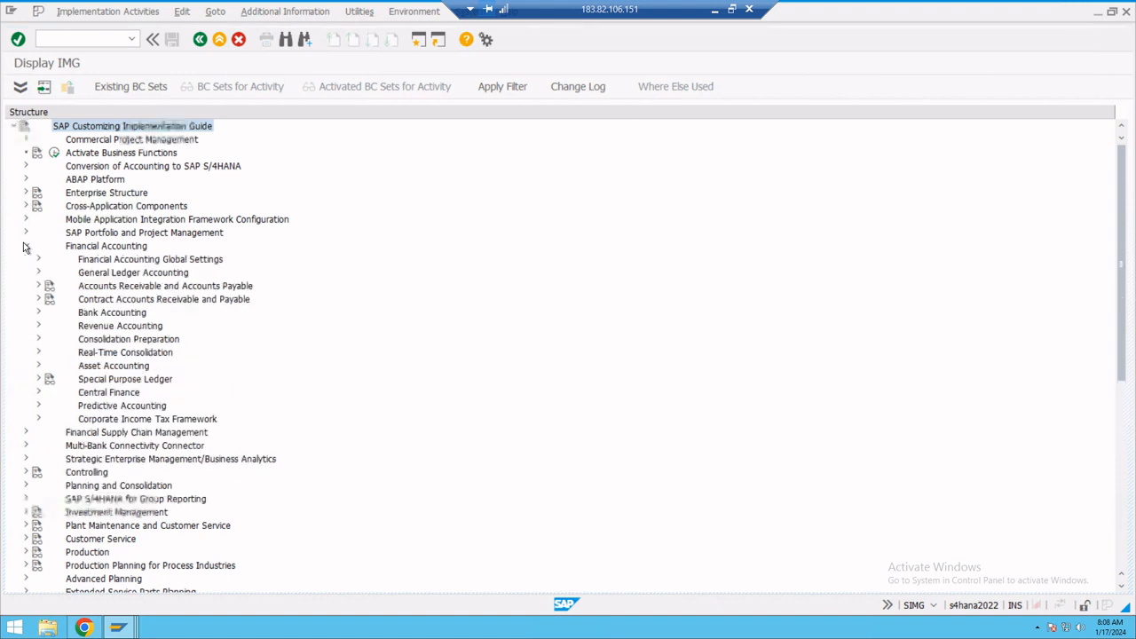
pyautogui.click(38, 300)
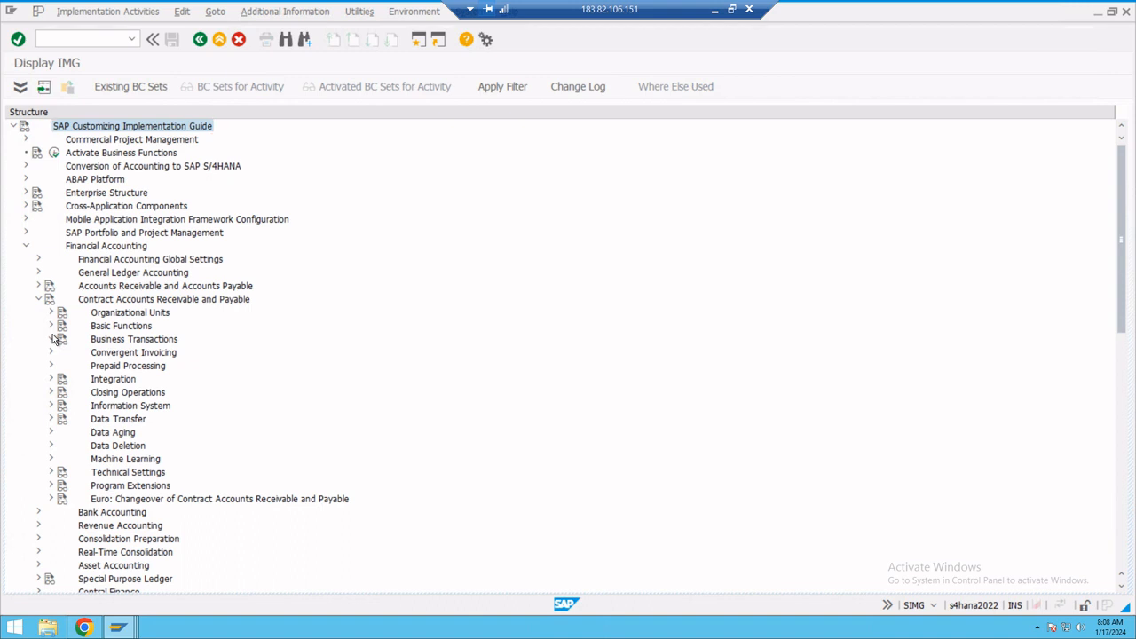
pyautogui.click(51, 339)
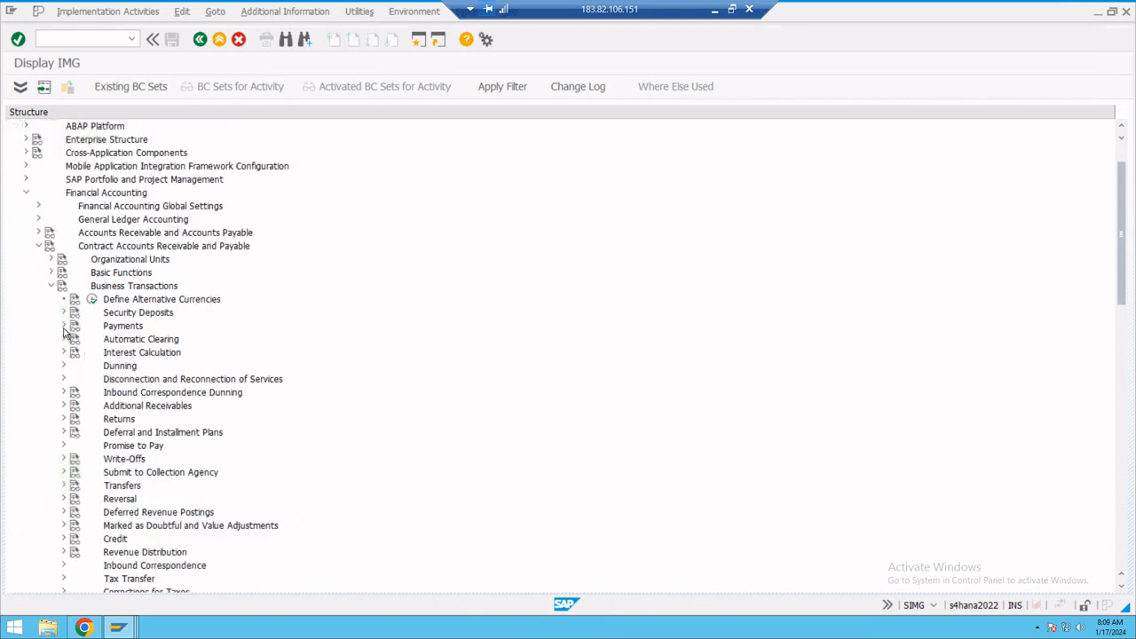
pyautogui.click(63, 325)
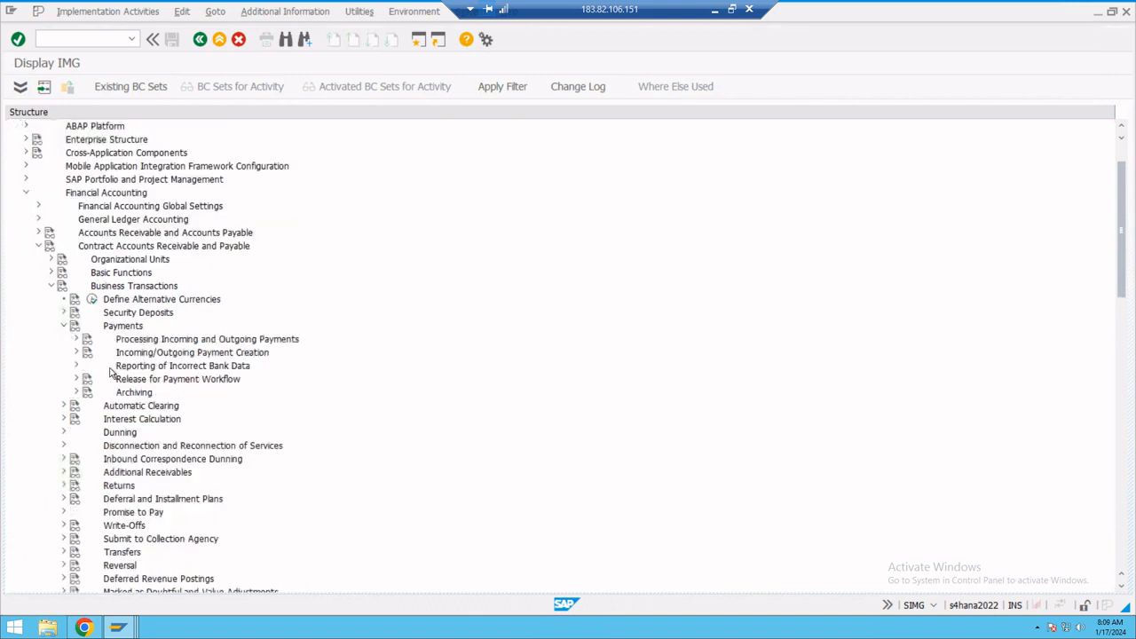
pyautogui.click(76, 339)
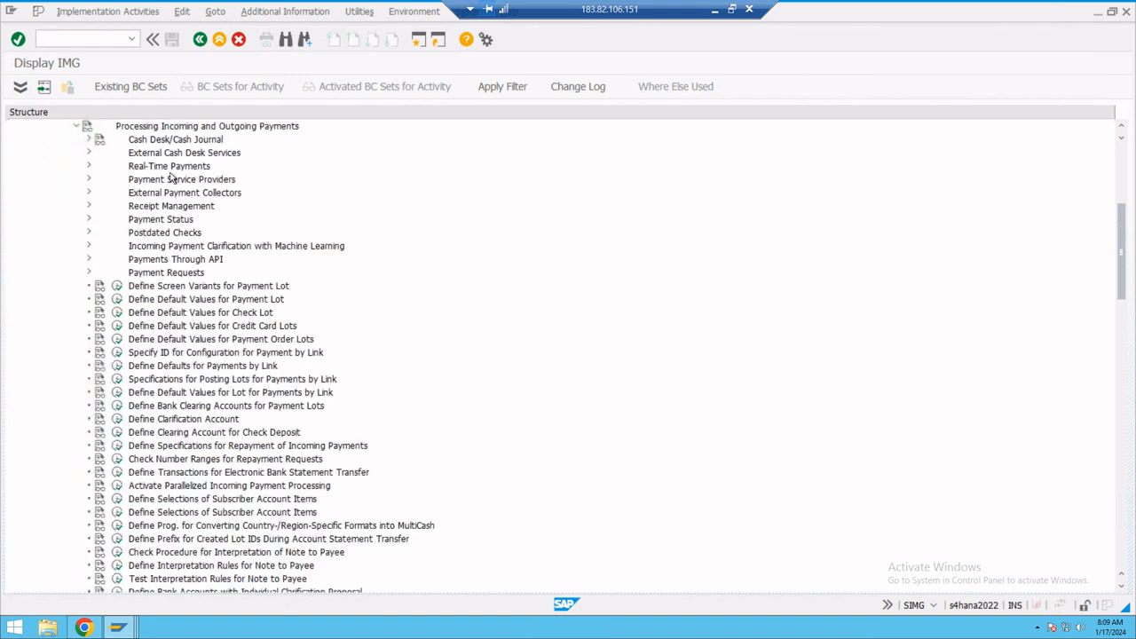
pyautogui.click(90, 142)
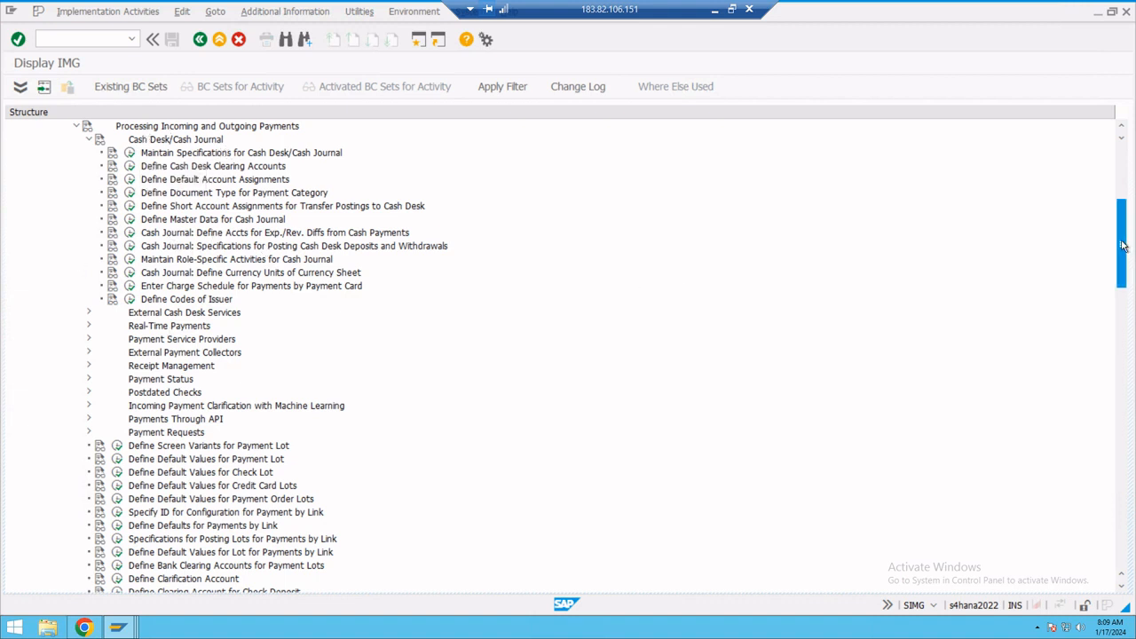
pyautogui.scroll(3, 1123, 234)
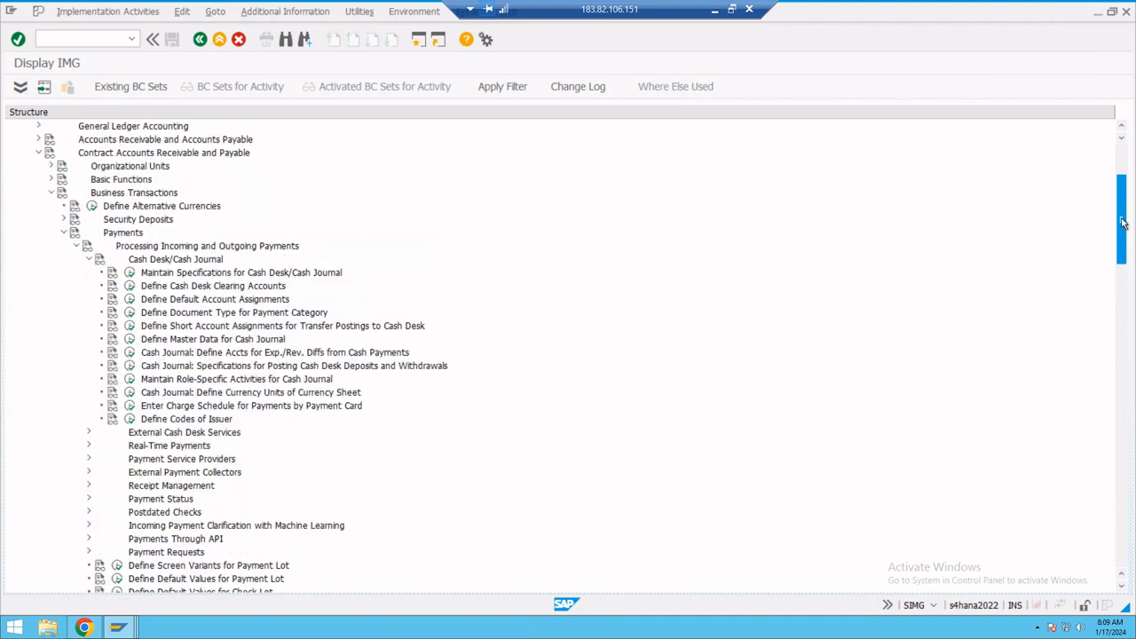
pyautogui.scroll(1, 1122, 233)
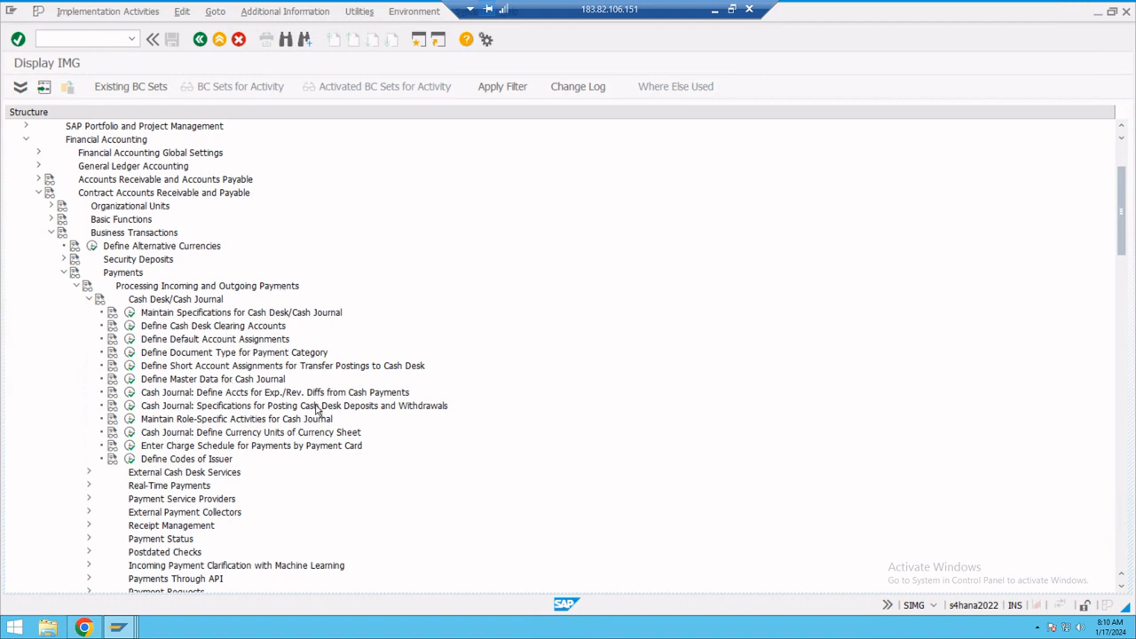
# Show the IMG activity keys as additional information beside the structure and widen that column.
pyautogui.click(289, 17)
pyautogui.moveTo(299, 33)
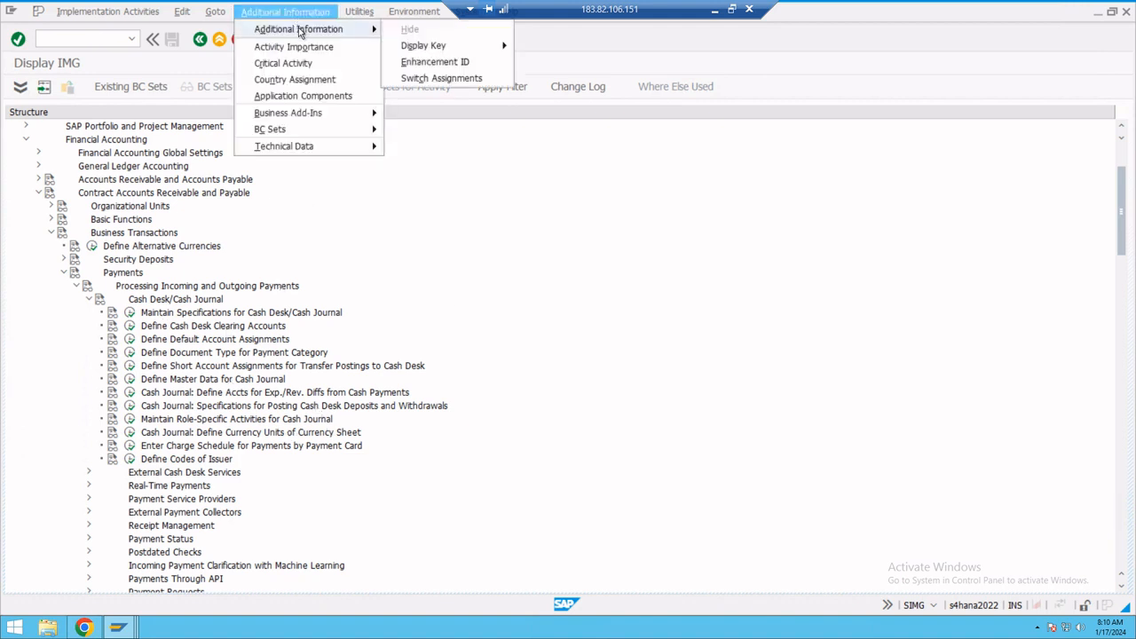
pyautogui.moveTo(419, 45)
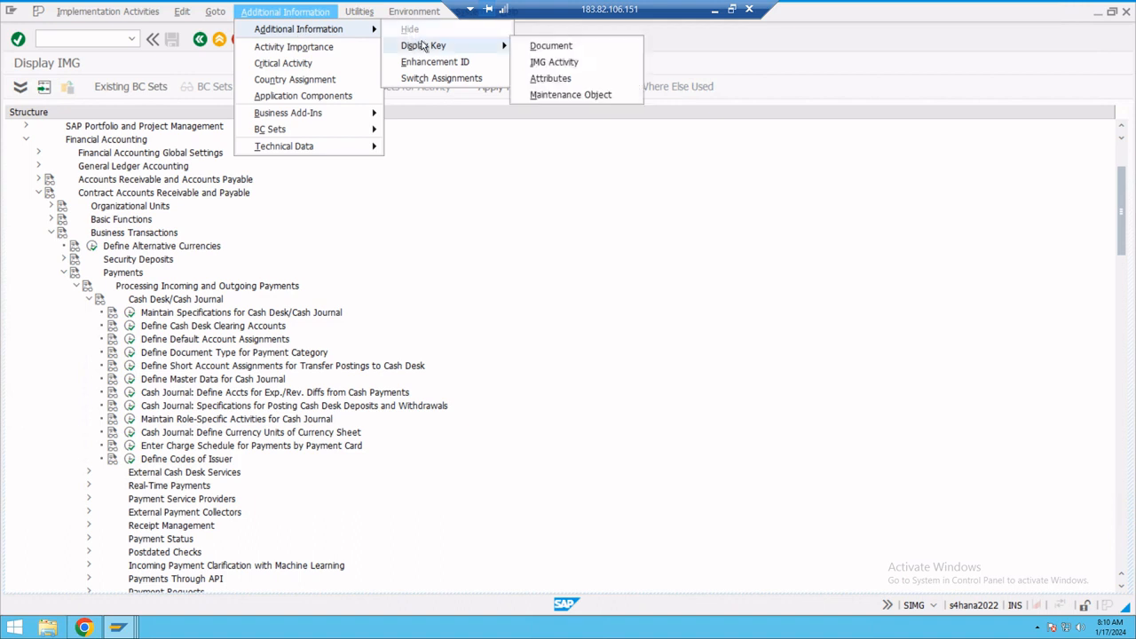
pyautogui.click(552, 62)
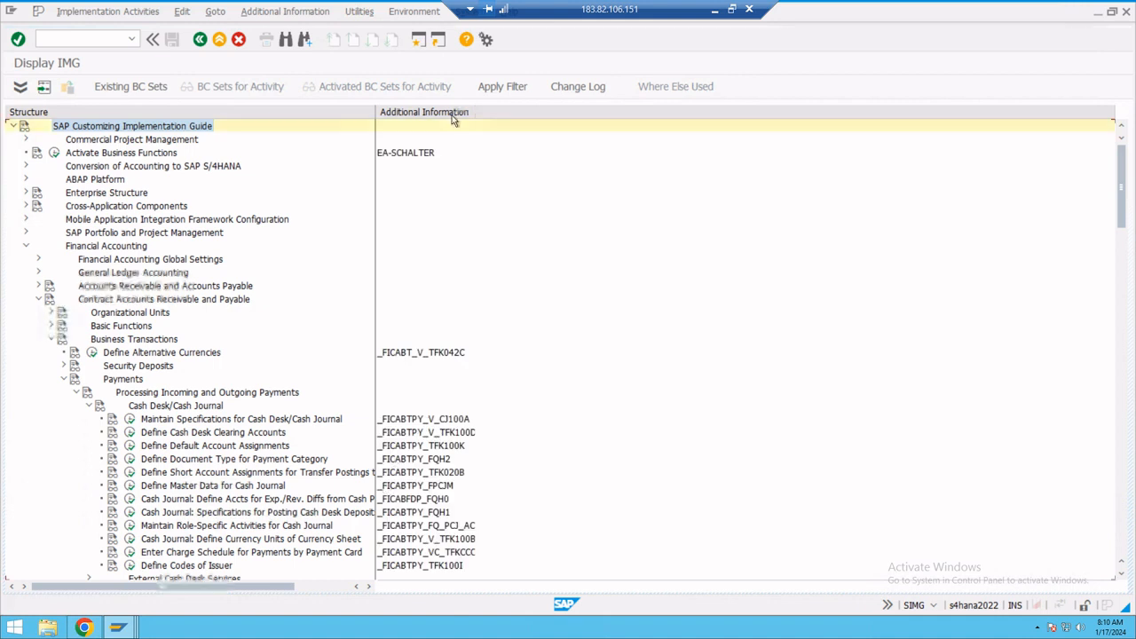
pyautogui.moveTo(473, 112); pyautogui.dragTo(515, 112)
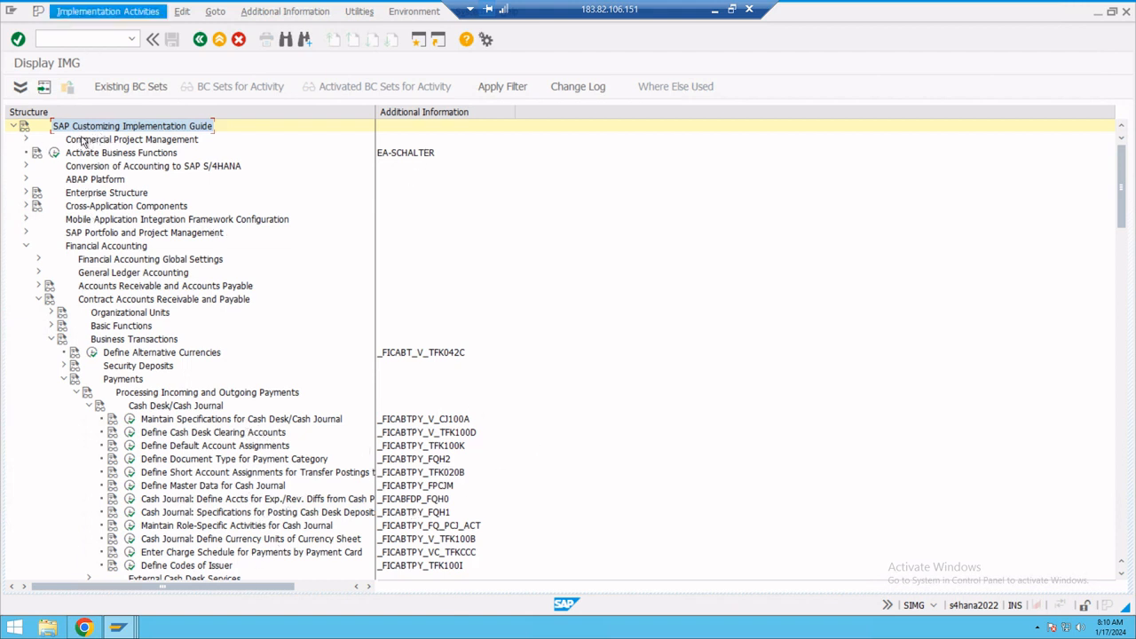
# Open another session and start transaction FICAIMG to display the Contract Accounts Receivable and Payable IMG.
pyautogui.click(418, 41)
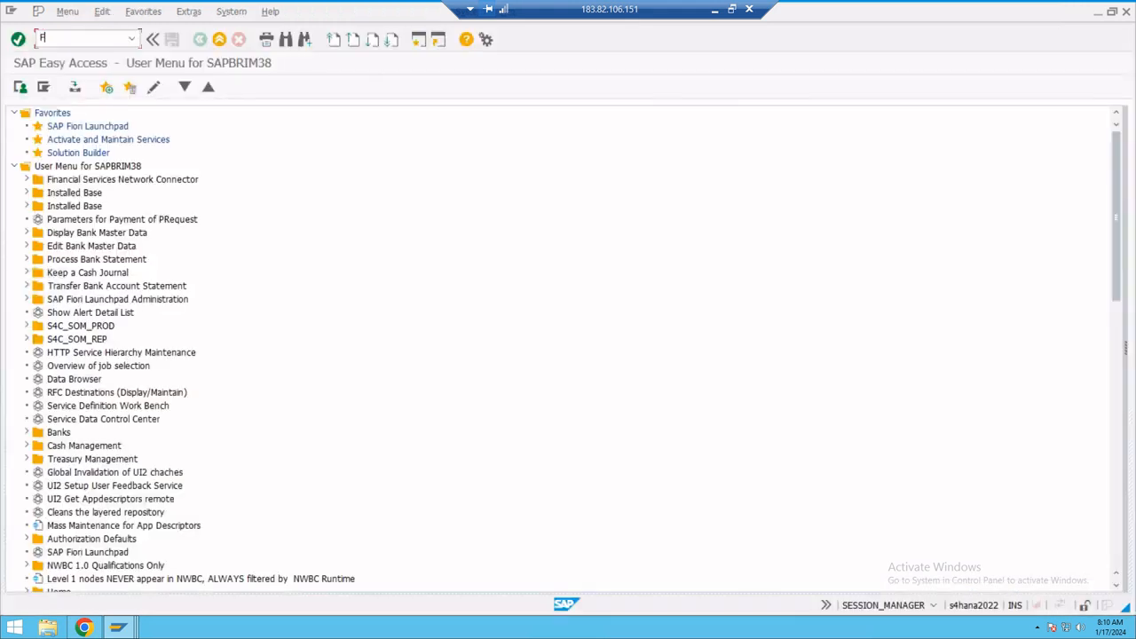
pyautogui.write('FICAIMG')
pyautogui.press('Return')
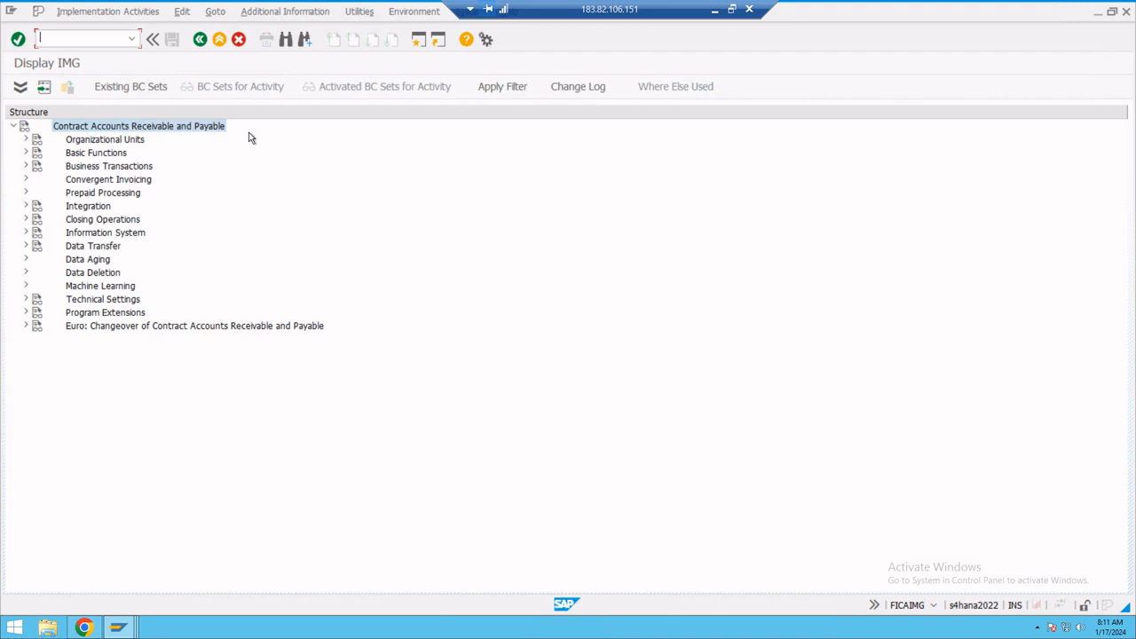
# Expand Business Transactions, Payments, Processing Incoming and Outgoing Payments, and Cash Desk/Cash Journal in the Contract Accounts Receivable and Payable IMG.
pyautogui.click(26, 166)
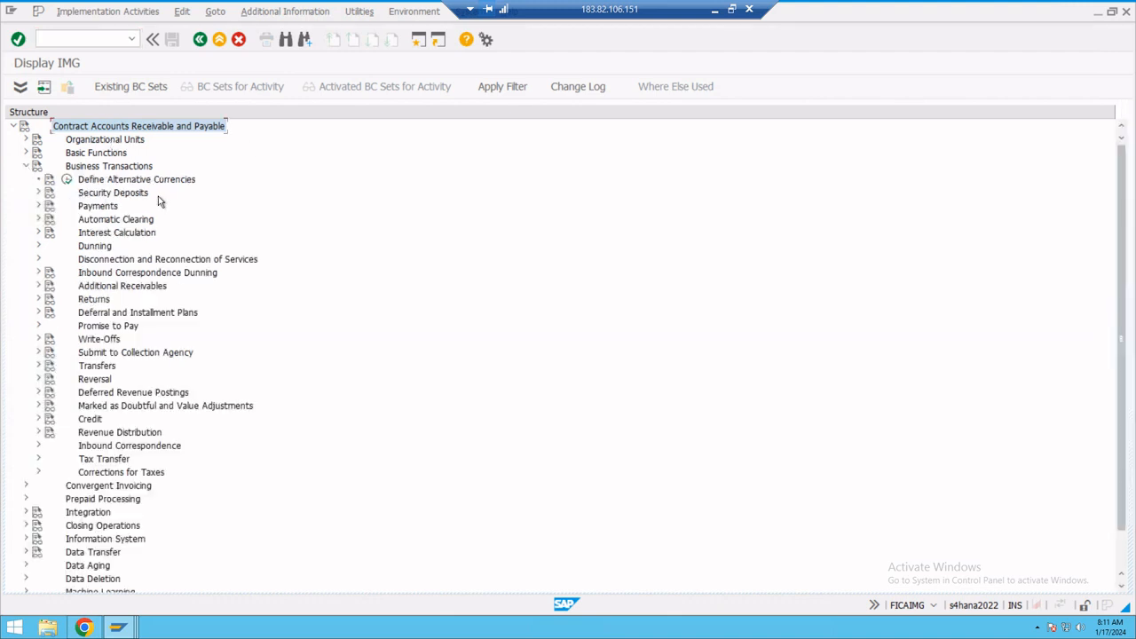
pyautogui.click(38, 206)
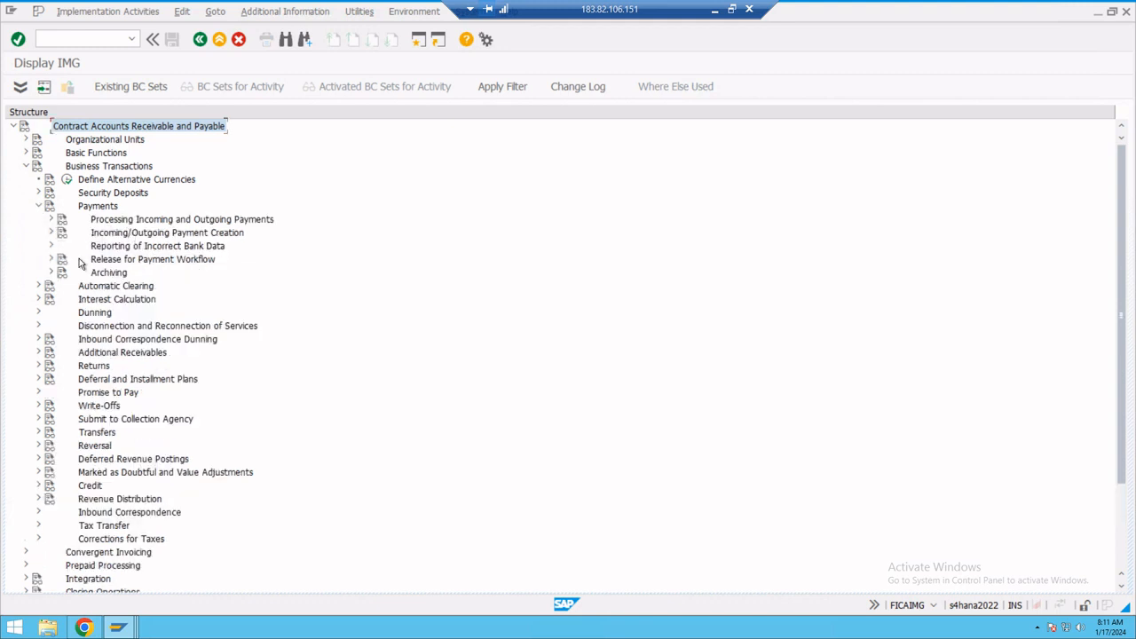
pyautogui.click(50, 219)
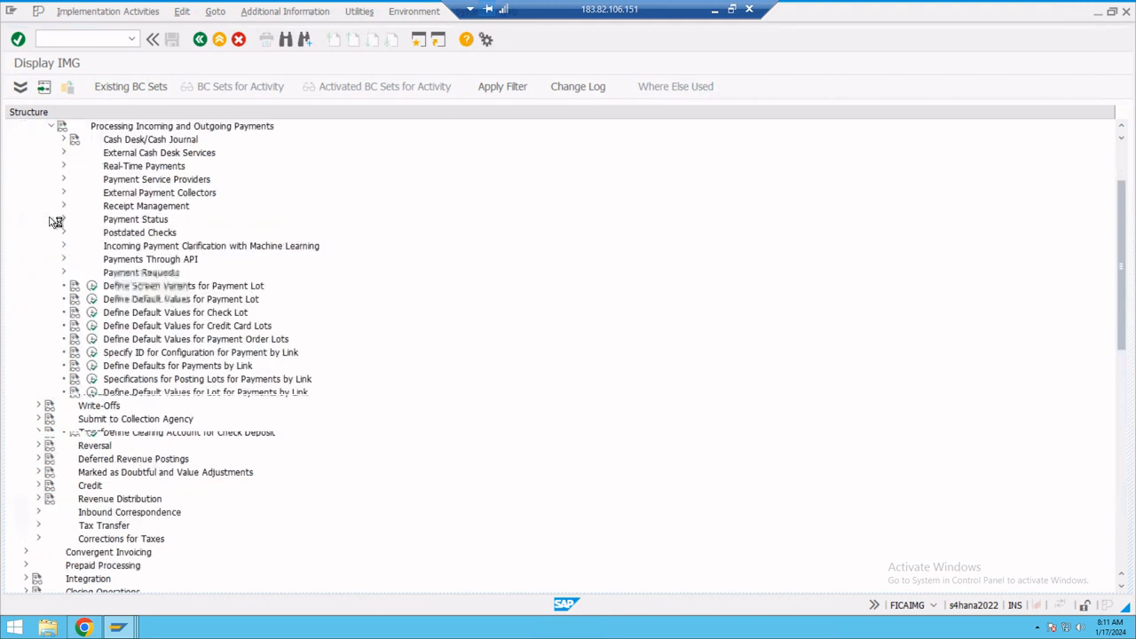
pyautogui.click(64, 139)
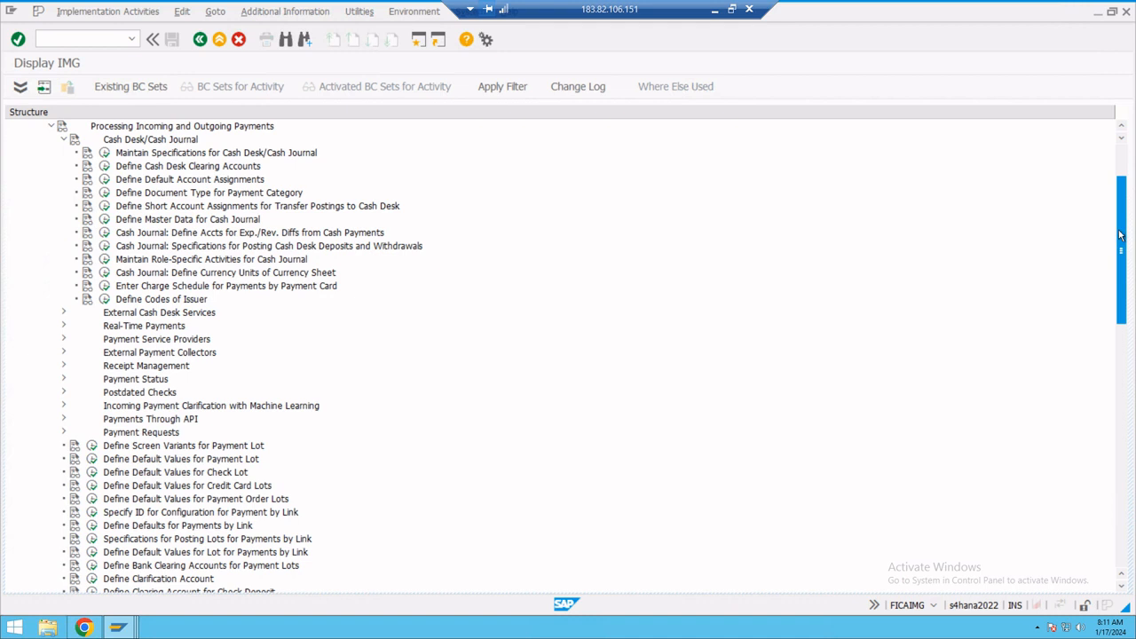
pyautogui.scroll(3, 1116, 171)
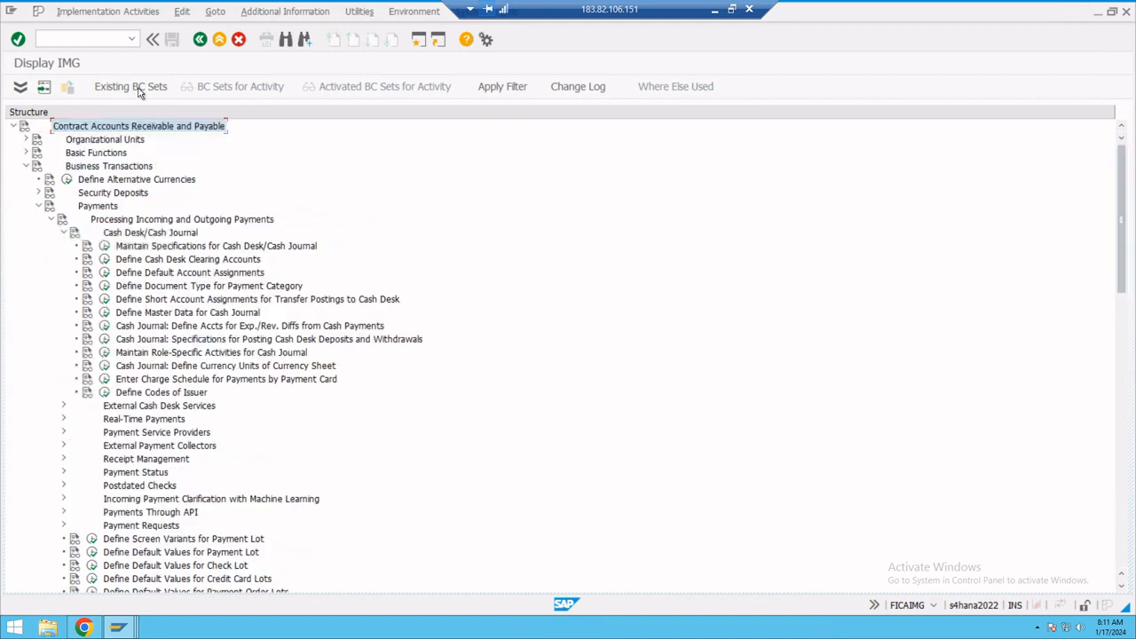
# Check the history of recently entered transaction codes, then close it.
pyautogui.click(132, 39)
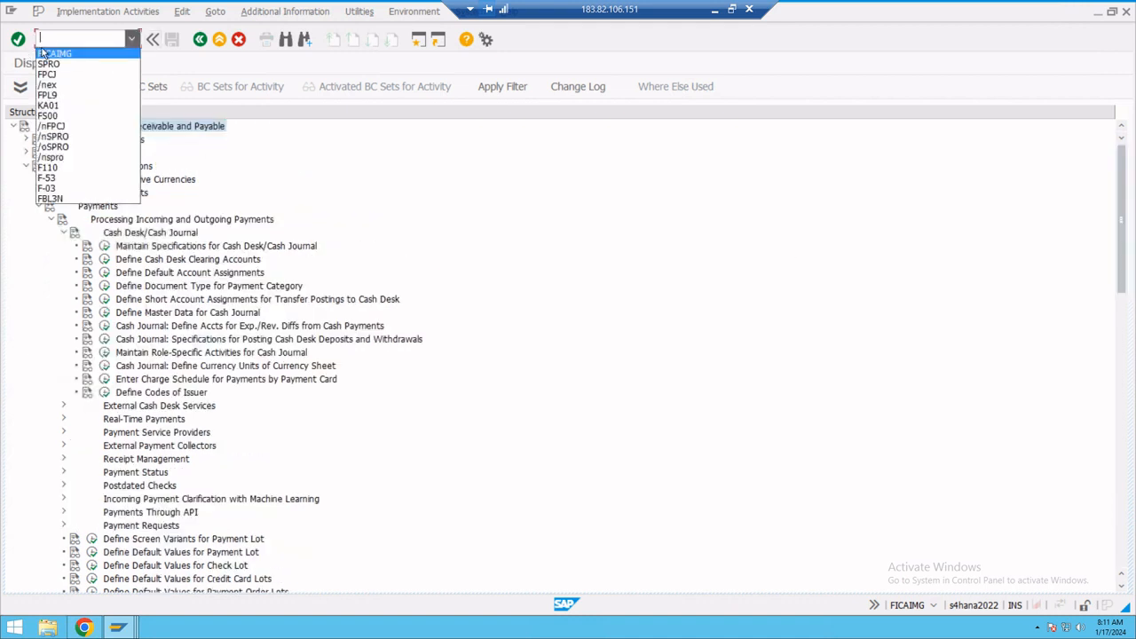
pyautogui.click(384, 219)
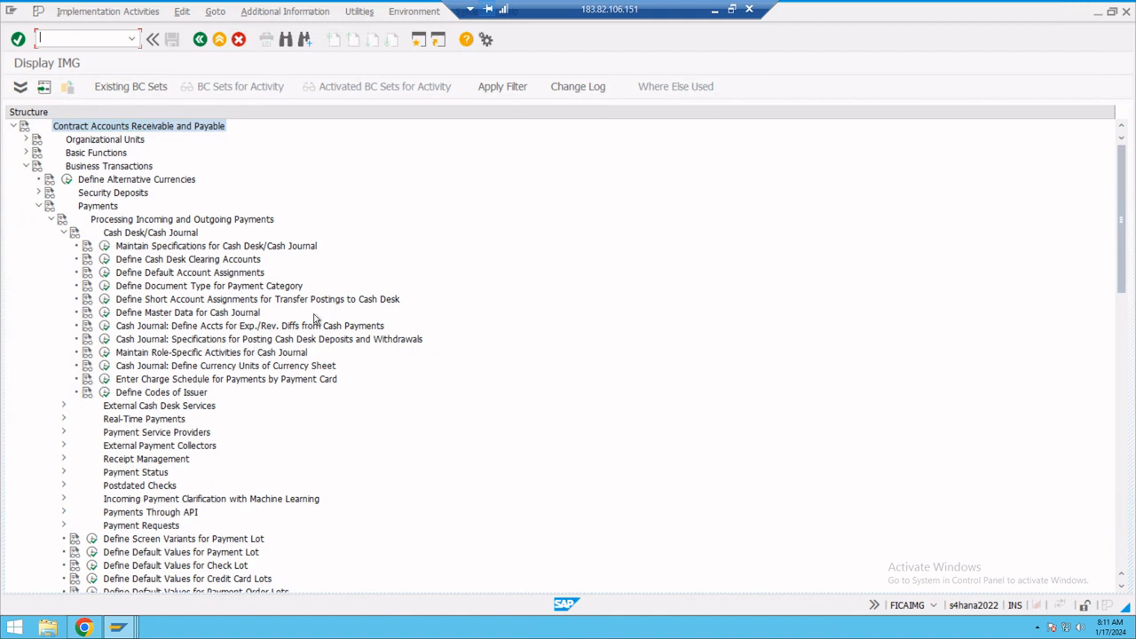
# Switch to the Cash Journal session and look through its history of entered transaction codes for FPL9.
pyautogui.hotkey('alt', 'Tab')
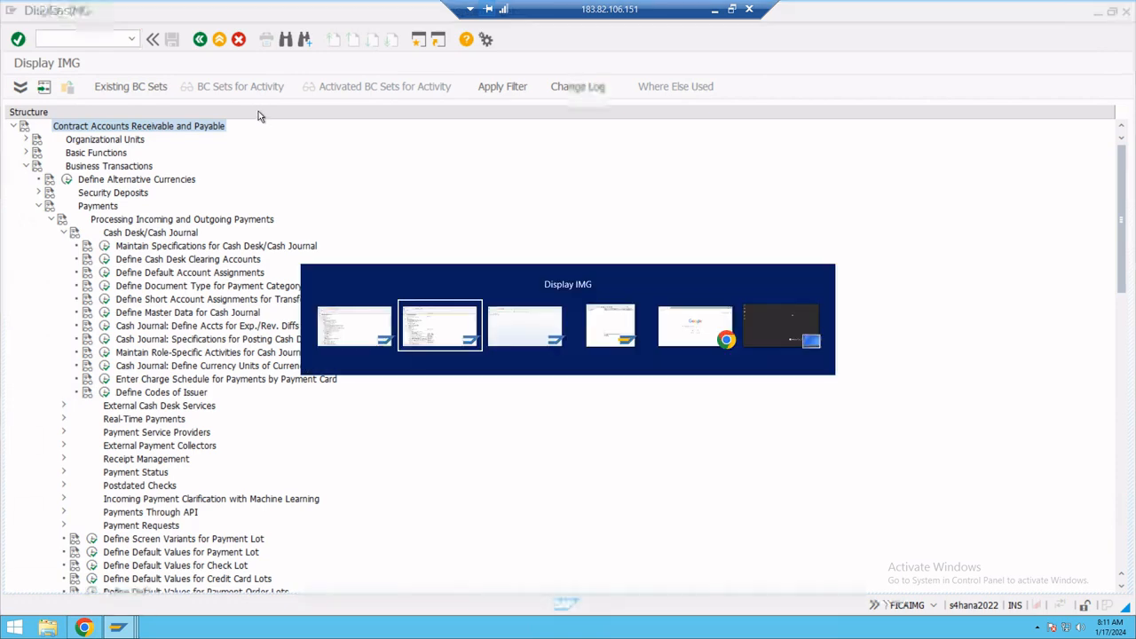
pyautogui.hotkey('alt', 'Tab')
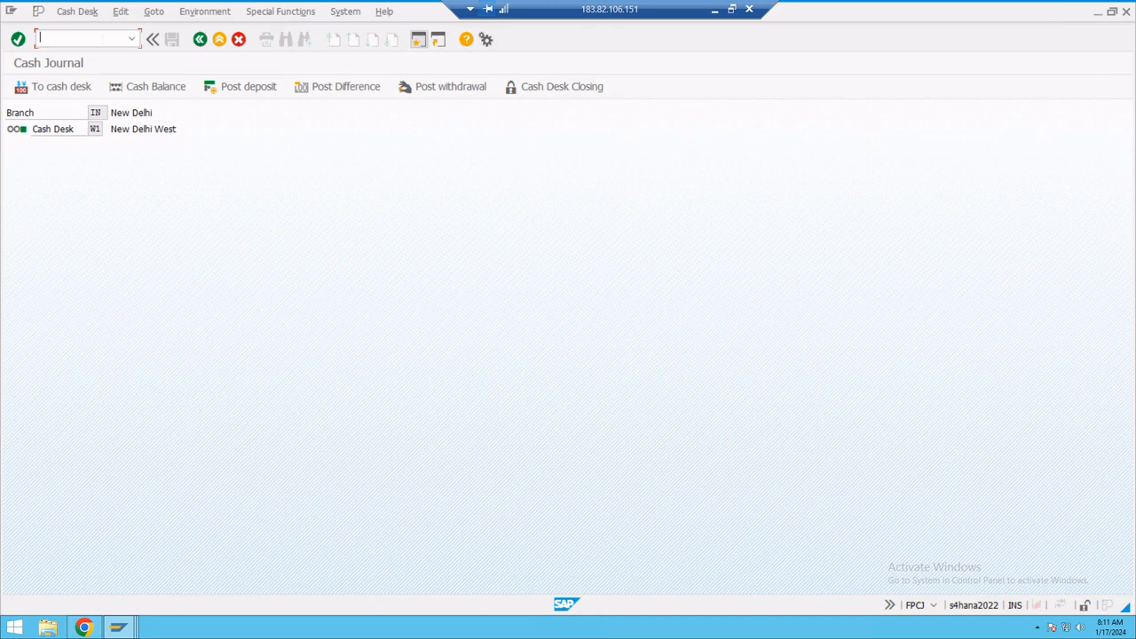
pyautogui.click(131, 39)
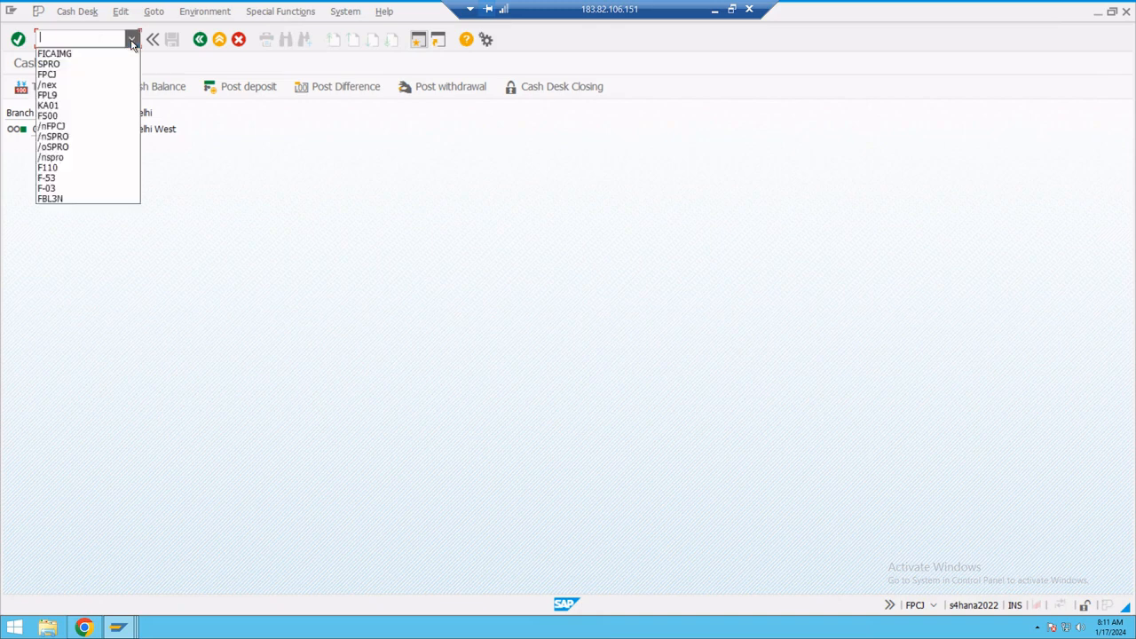
pyautogui.click(234, 165)
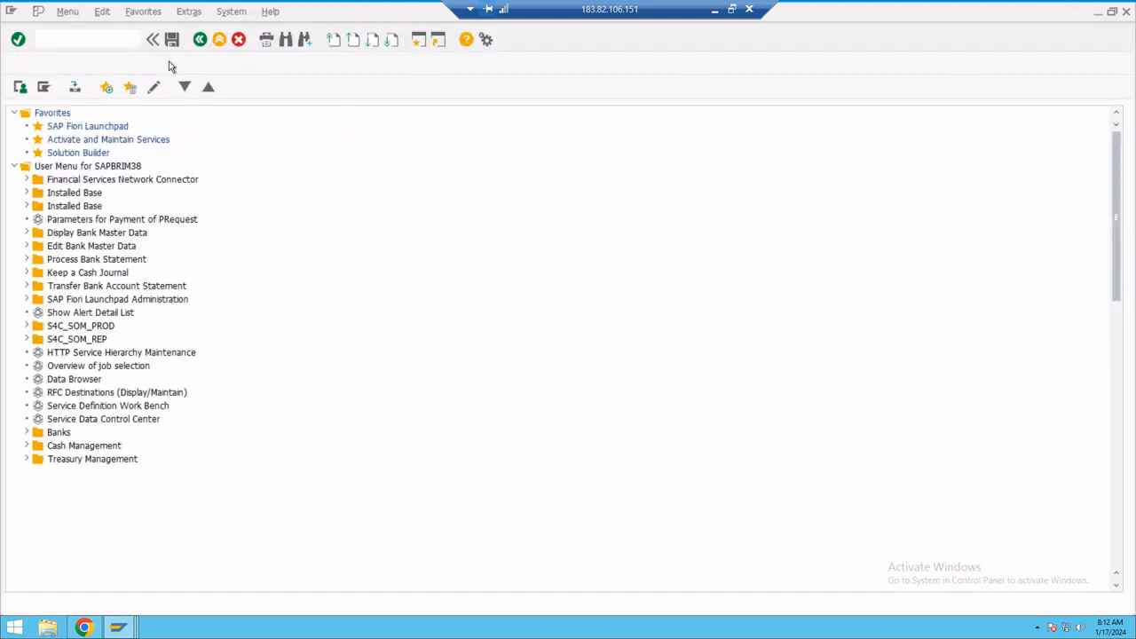
# Start transaction FPL9 in another session and display all items of the customer's contract account.
pyautogui.click(82, 39)
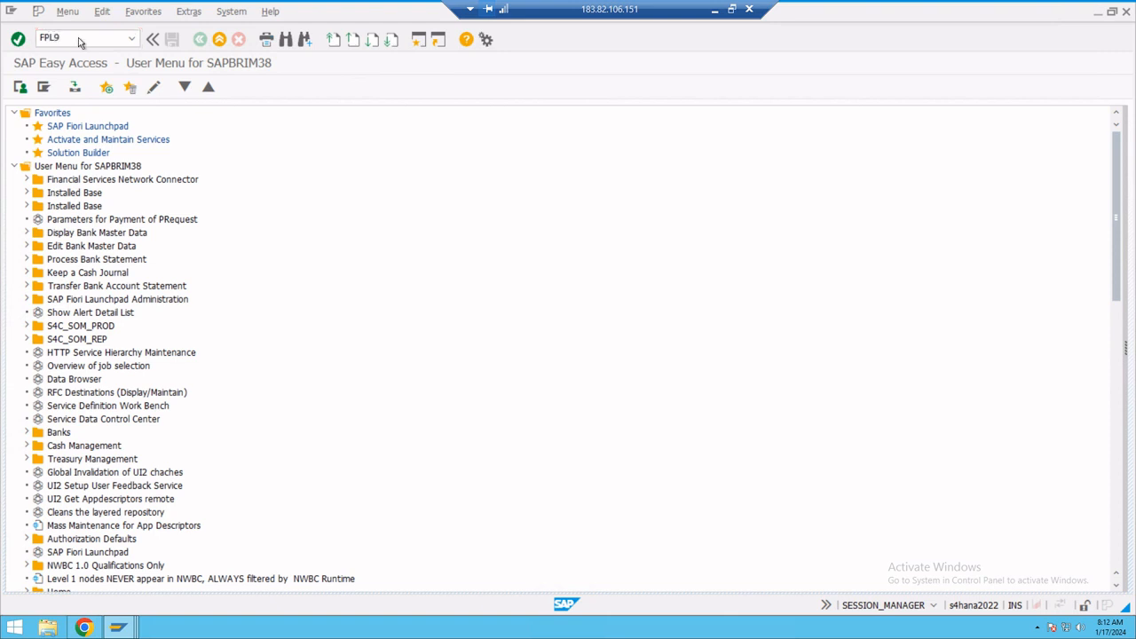
pyautogui.press('Return')
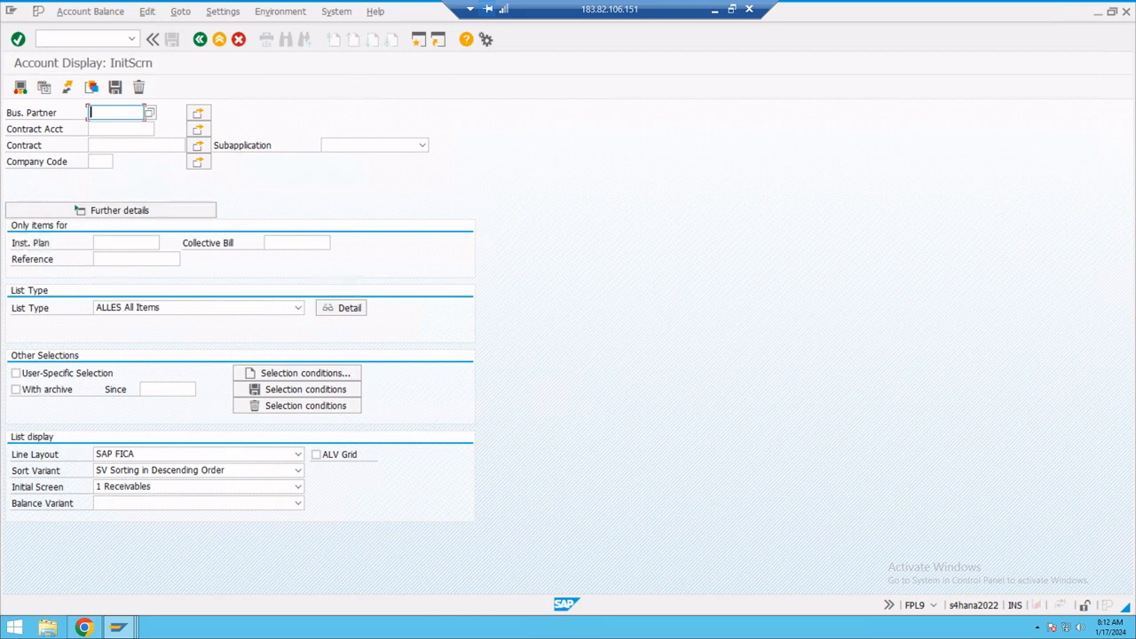
pyautogui.click(121, 130)
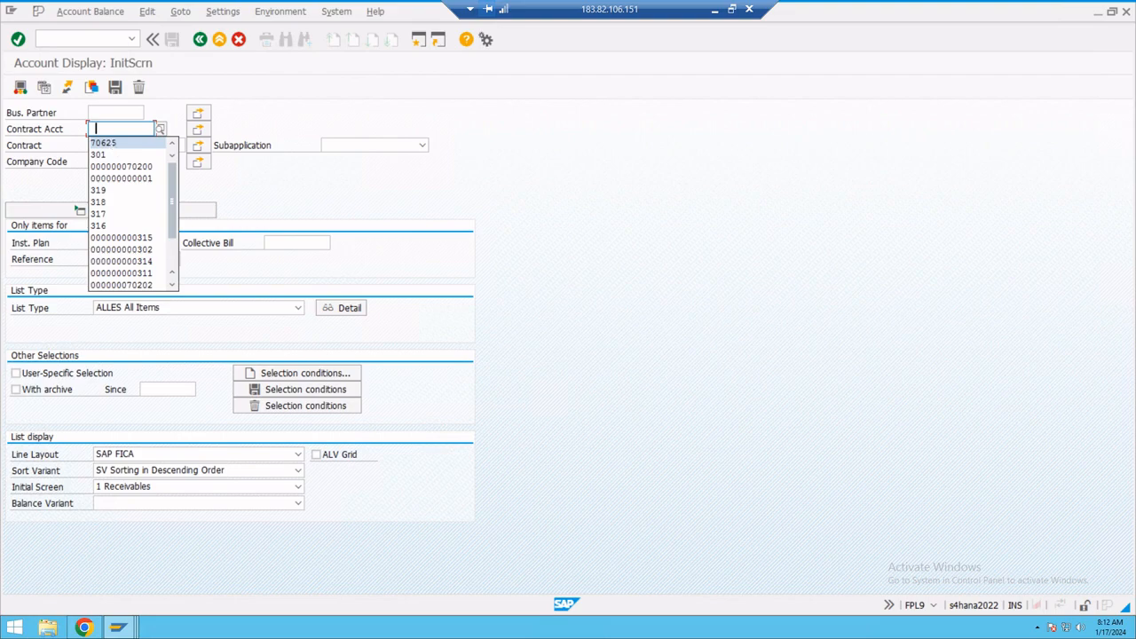
pyautogui.click(115, 143)
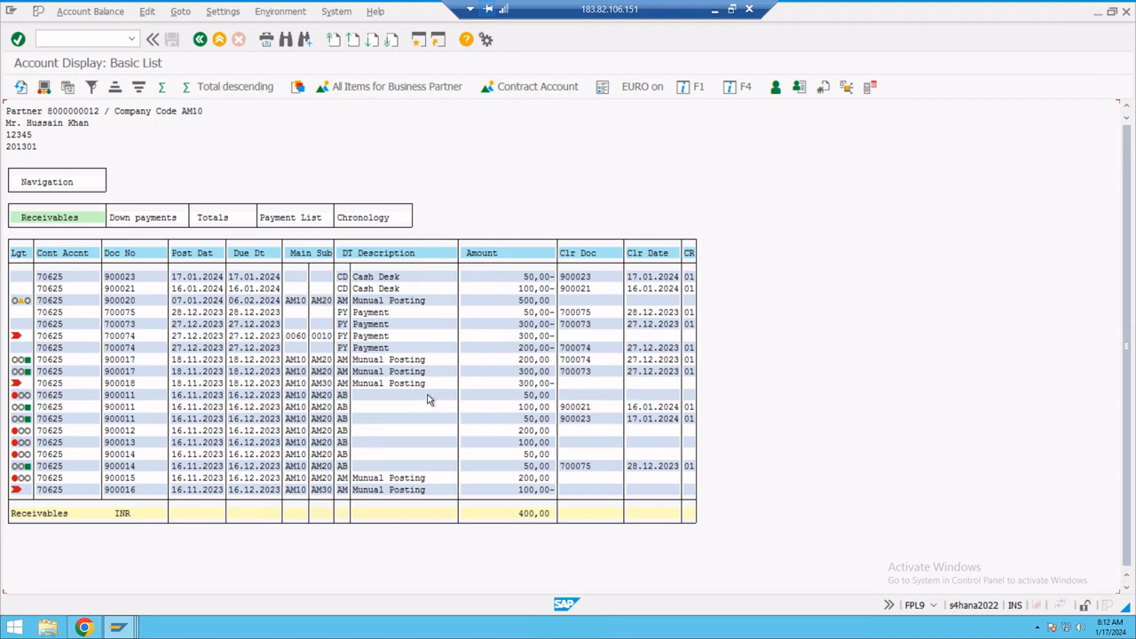
# In the Cash Journal session, open the cash desk's payment entry and set company code AM10 and currency INR.
pyautogui.hotkey('alt', 'Tab')
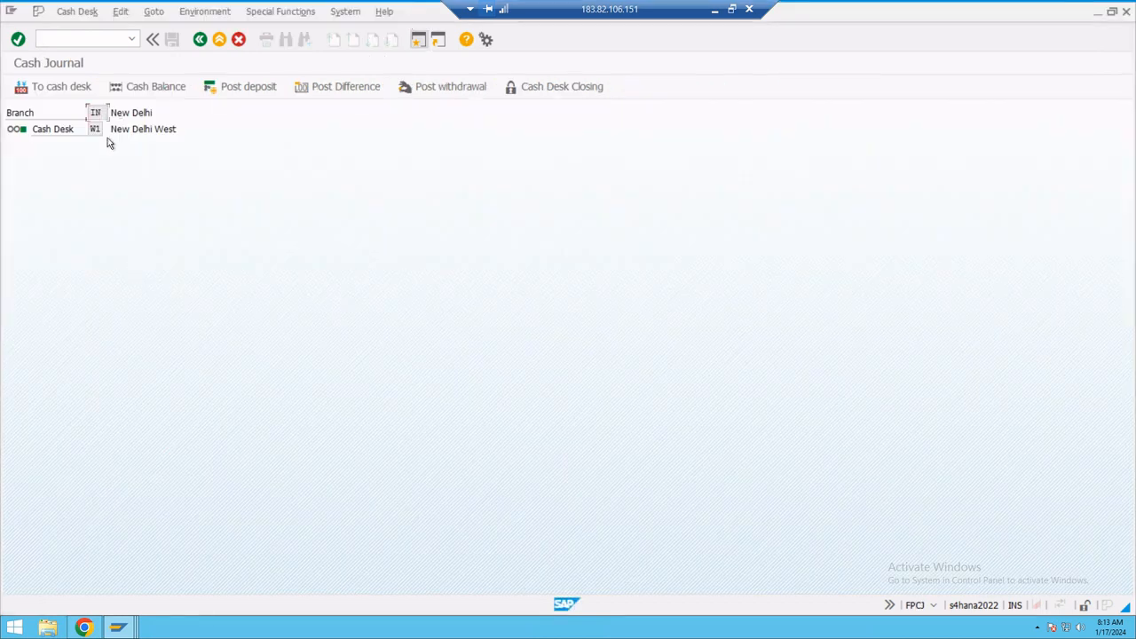
pyautogui.click(62, 88)
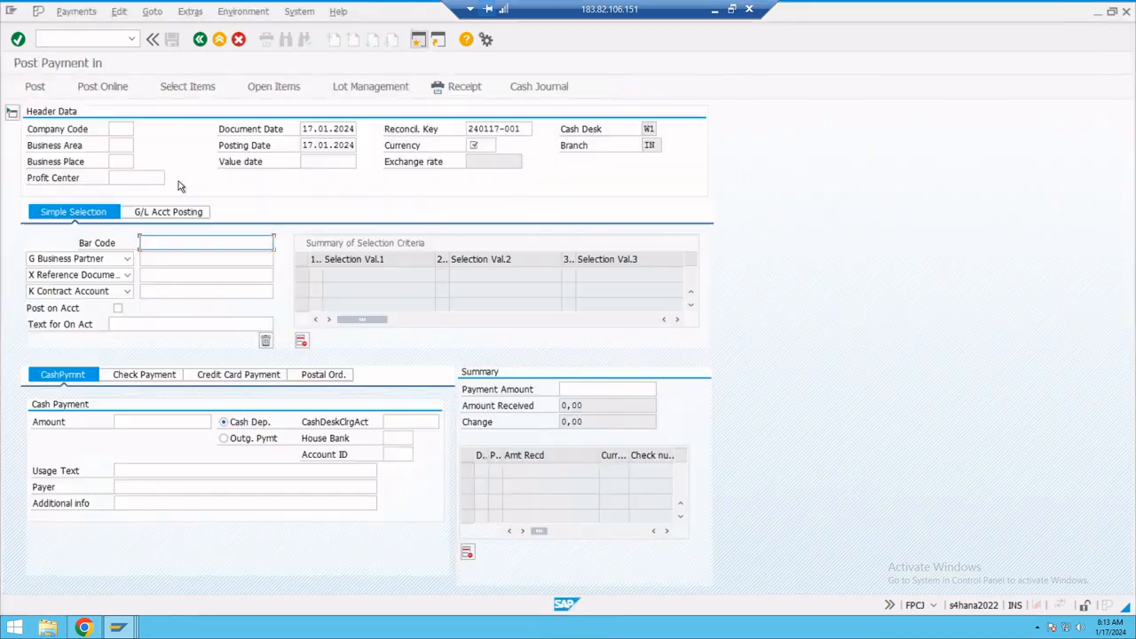
pyautogui.click(120, 129)
pyautogui.write('AM')
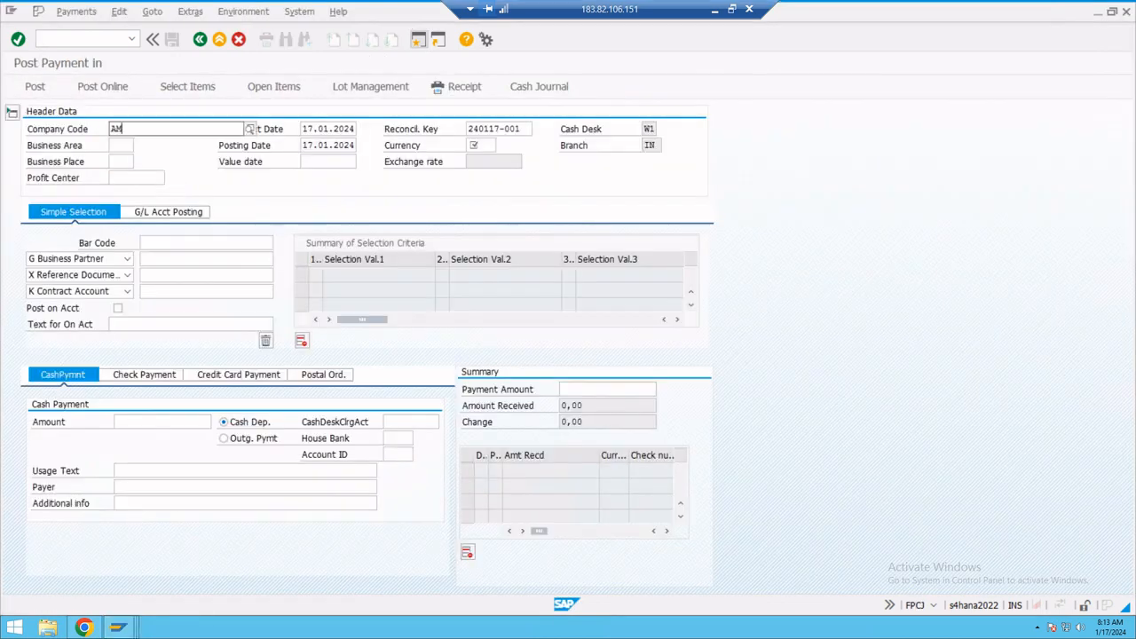
pyautogui.write('10')
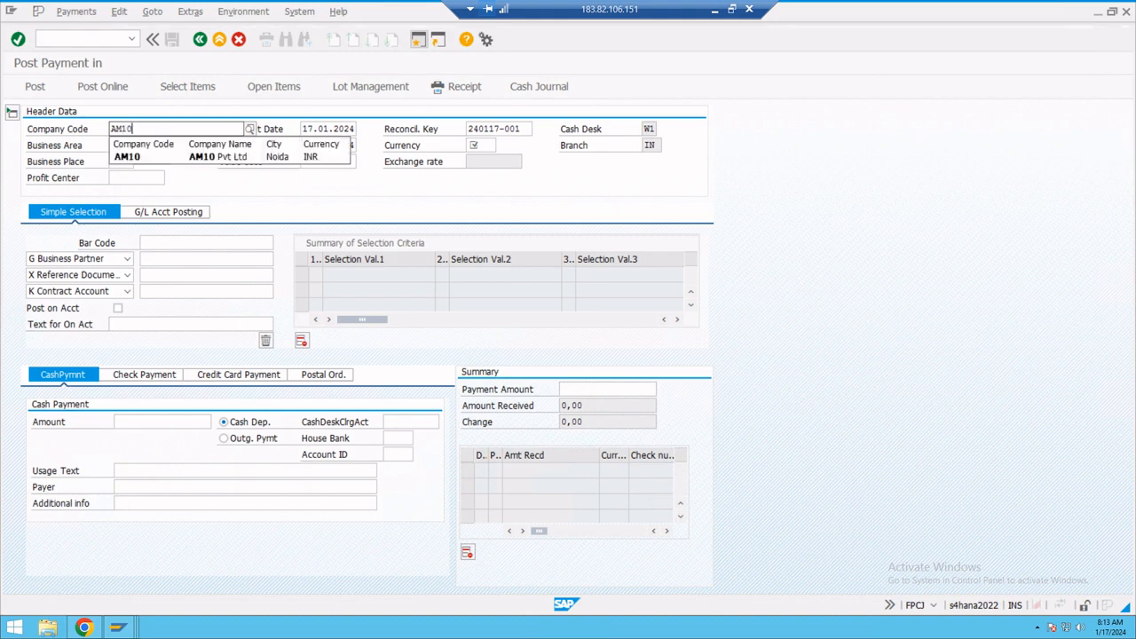
pyautogui.click(142, 159)
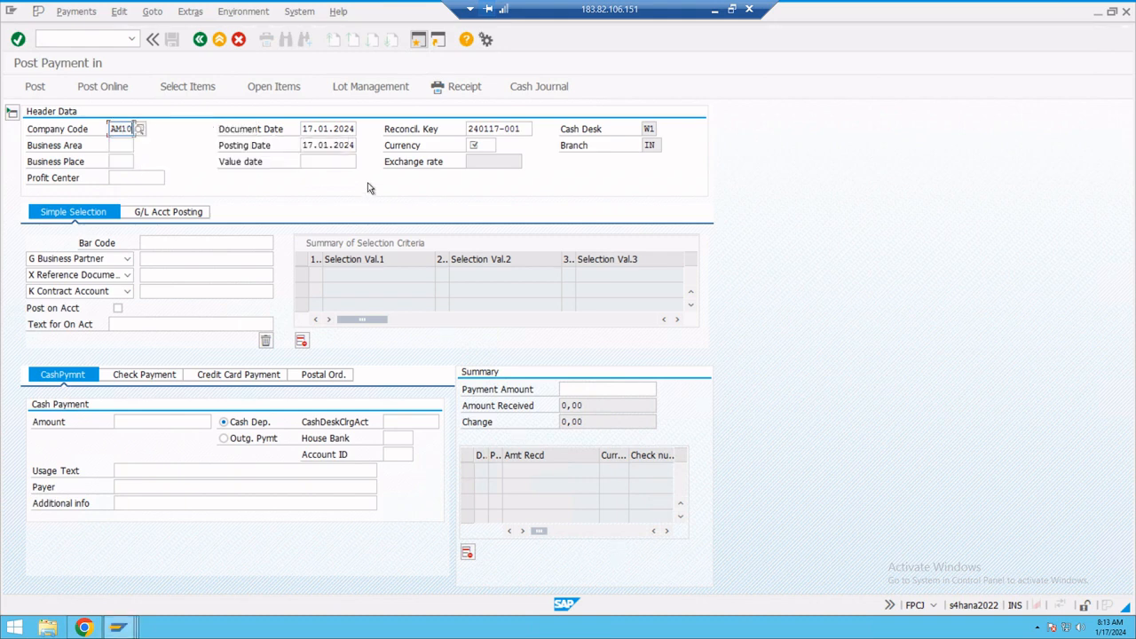
pyautogui.click(484, 146)
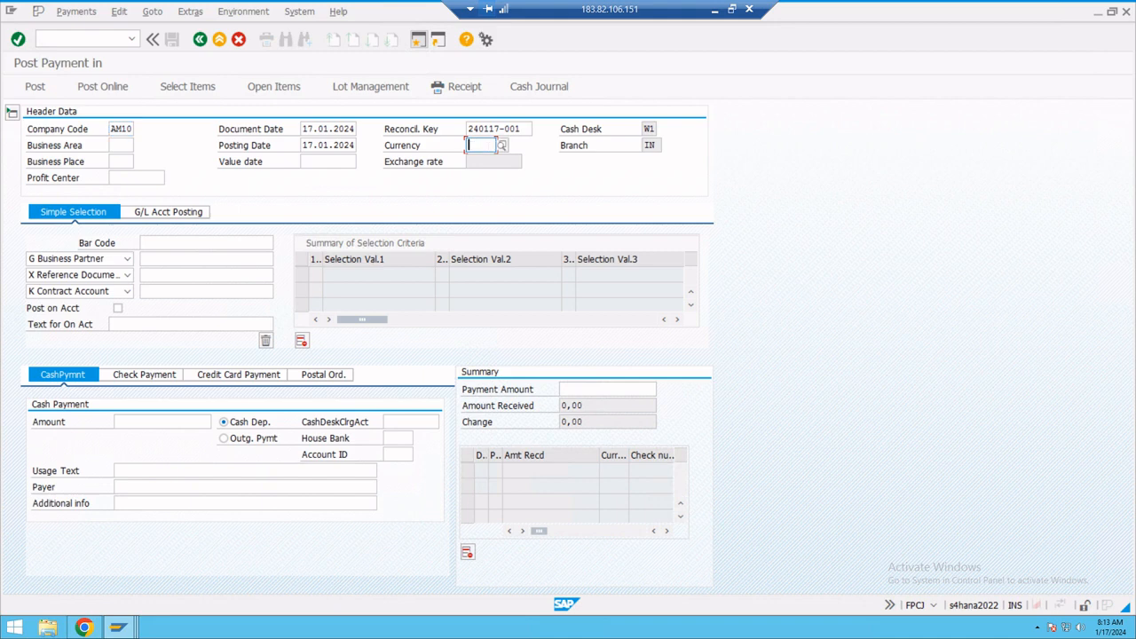
pyautogui.write('INR')
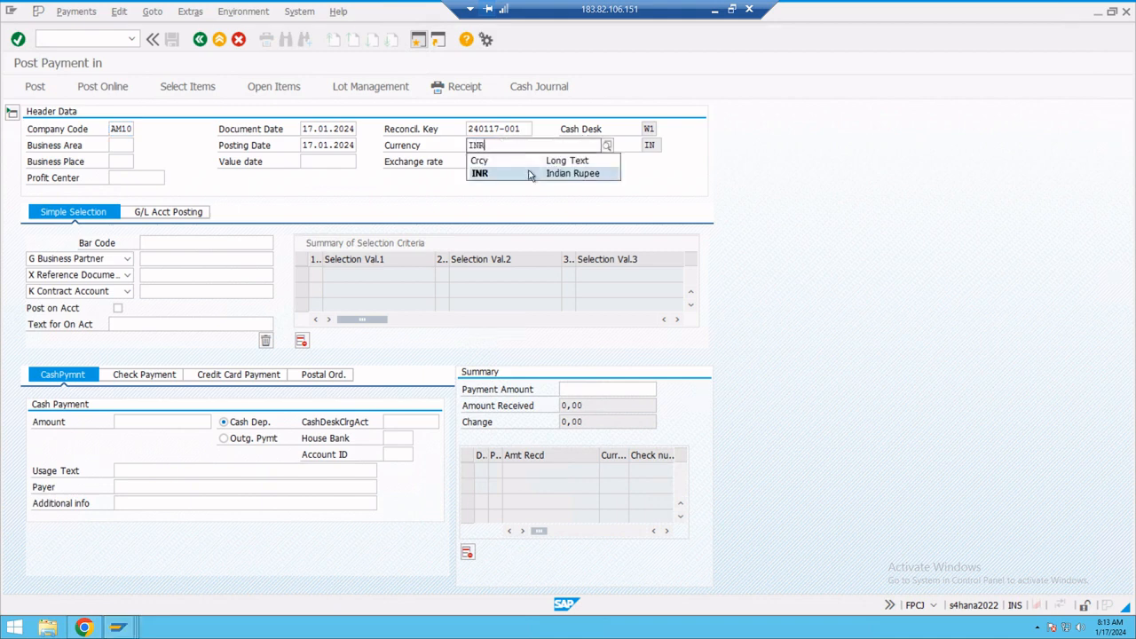
pyautogui.click(529, 175)
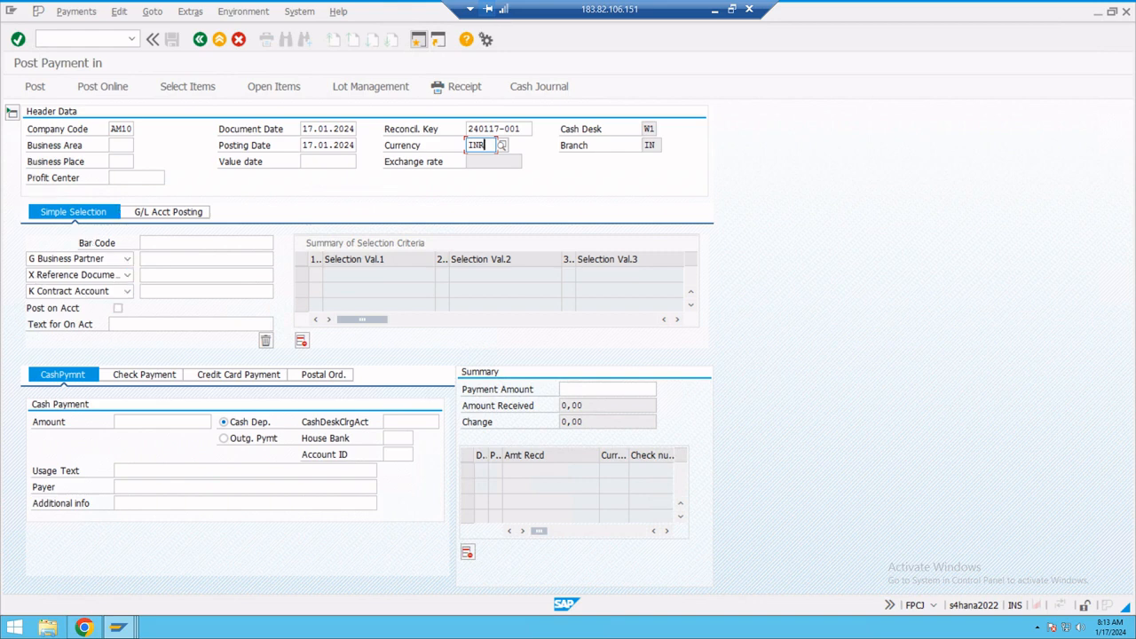
# Enter the customer's contract account as the selection, set the value date to 17.01.2024 and confirm the payment data.
pyautogui.click(164, 291)
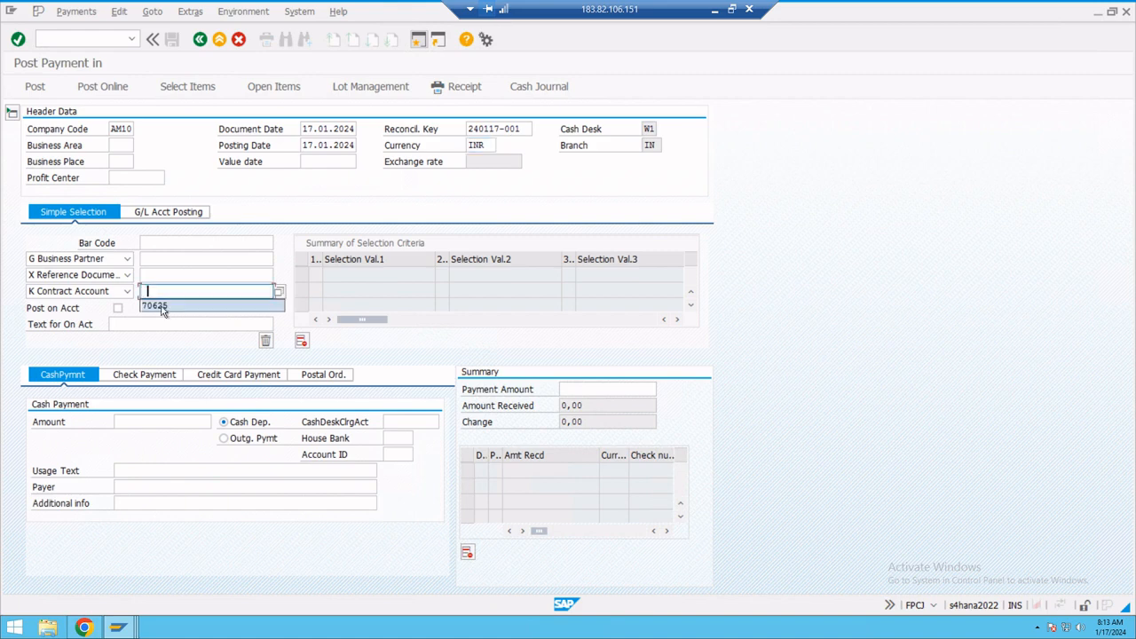
pyautogui.click(161, 307)
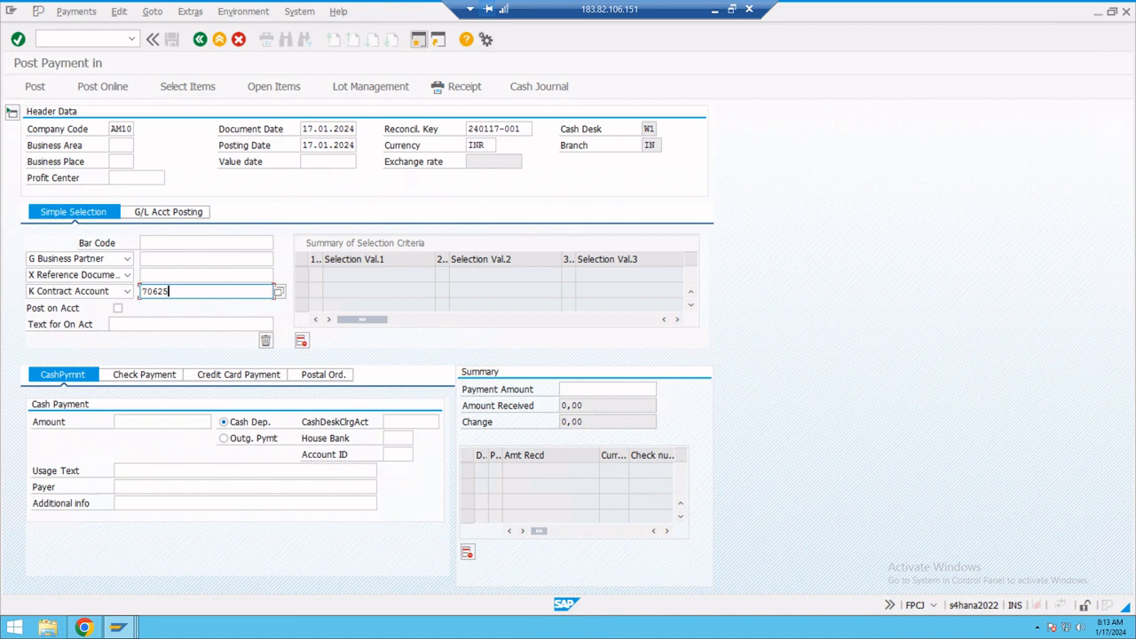
pyautogui.click(327, 161)
pyautogui.click(321, 177)
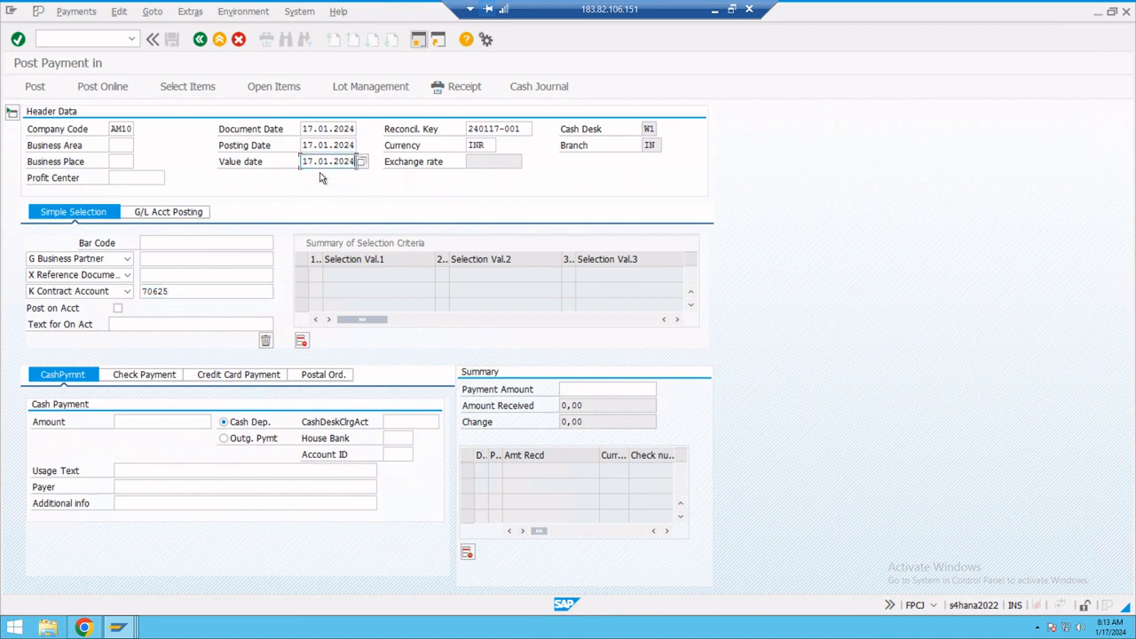
pyautogui.press('Return')
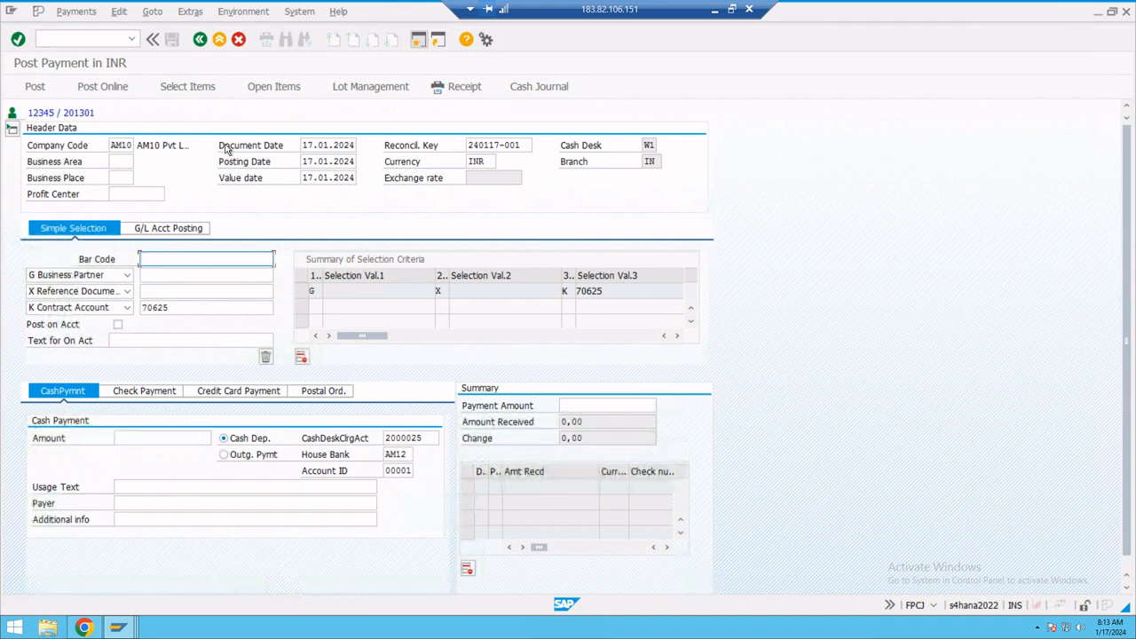
# Activate the contract account's open item for document 900011, set its gross clearing amount to 30,00 and return to the payment entry.
pyautogui.click(189, 93)
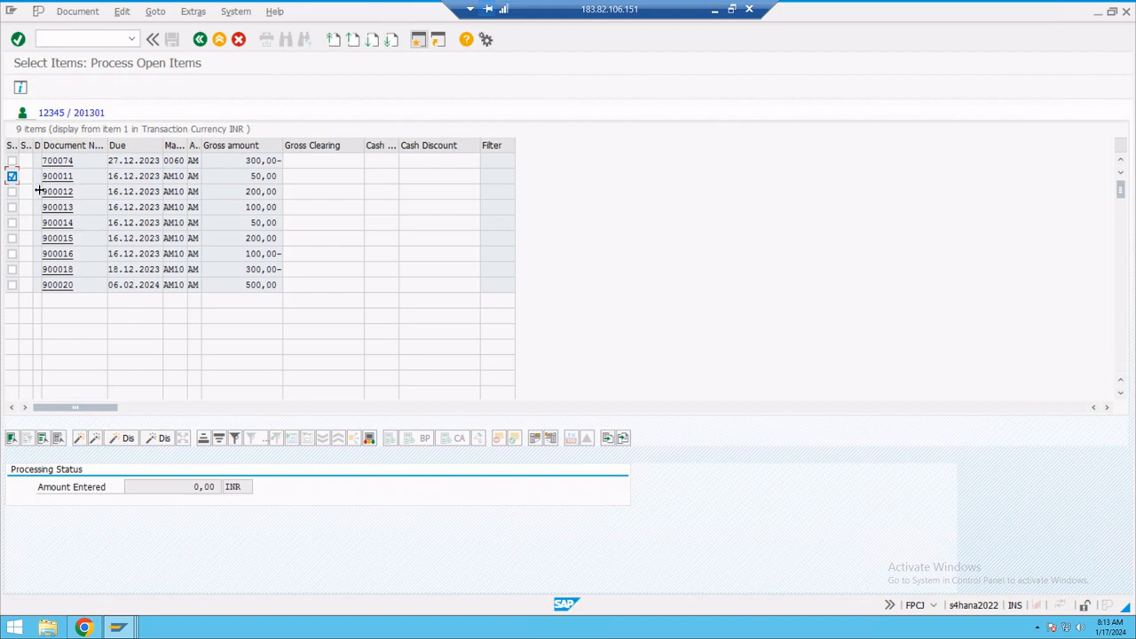
pyautogui.click(79, 439)
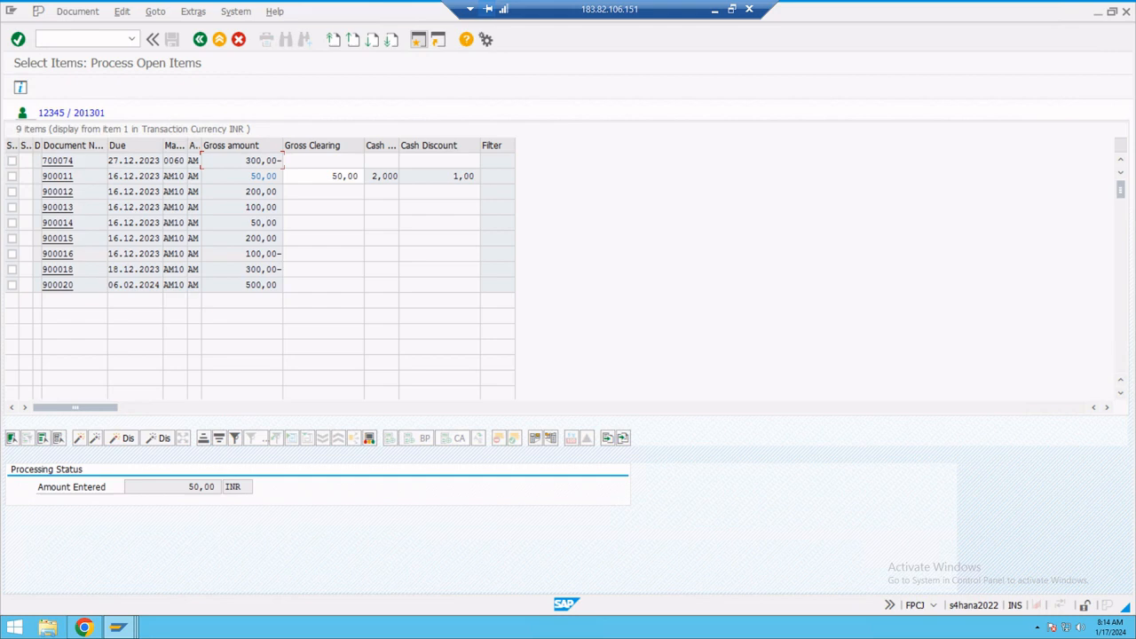
pyautogui.click(332, 175)
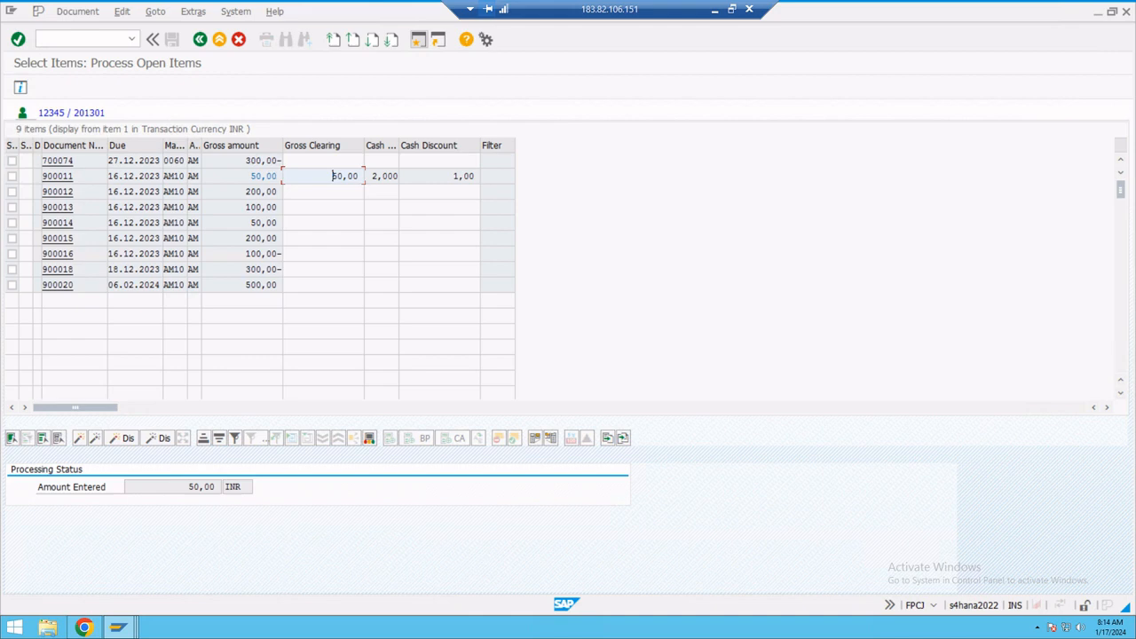
pyautogui.press('Delete')
pyautogui.press('Delete')
pyautogui.press('Delete')
pyautogui.press('Delete')
pyautogui.press('Delete')
pyautogui.press('Return')
pyautogui.write('5')
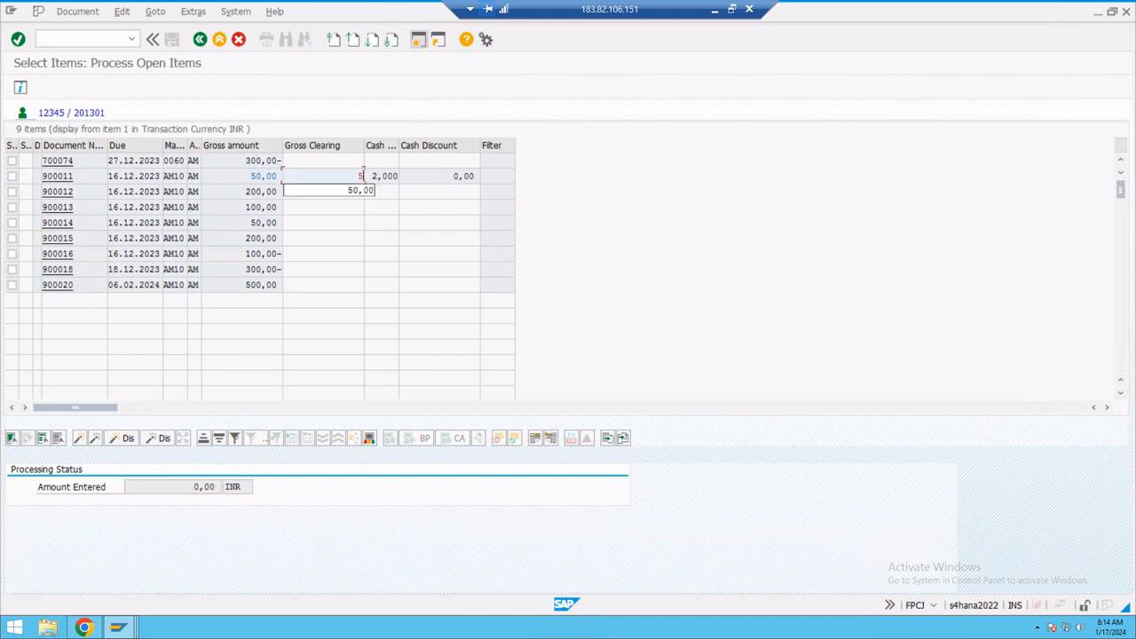
pyautogui.press('BackSpace')
pyautogui.write('30')
pyautogui.press('Return')
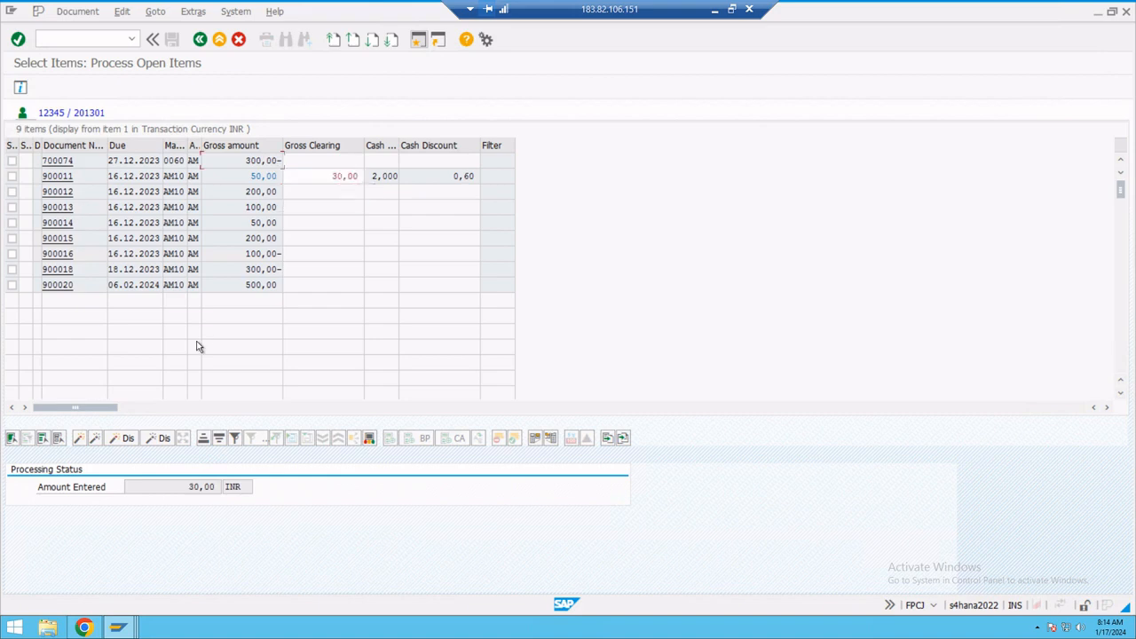
pyautogui.click(217, 41)
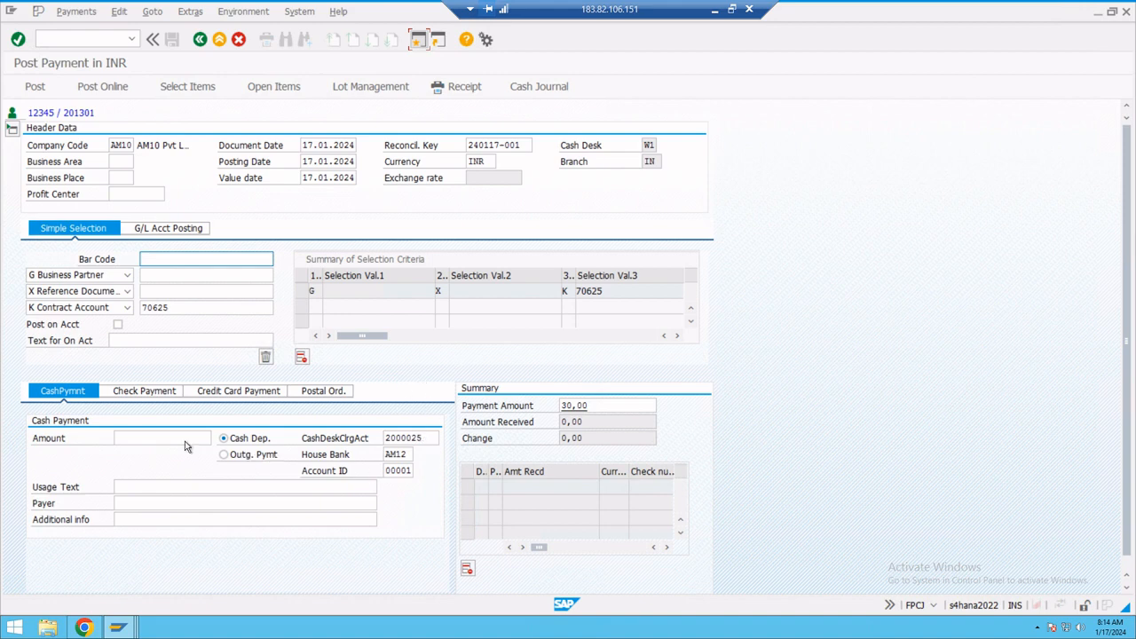
# Enter a cash payment amount of 30 INR, check the payment summary line and post the payment.
pyautogui.click(114, 438)
pyautogui.write('30')
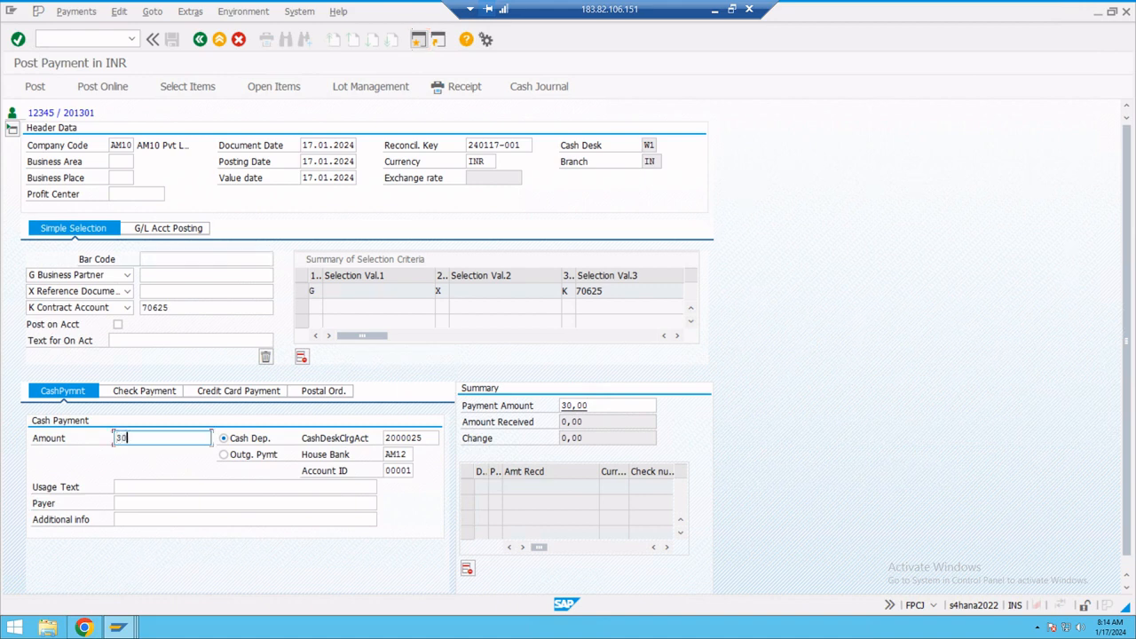
pyautogui.press('Return')
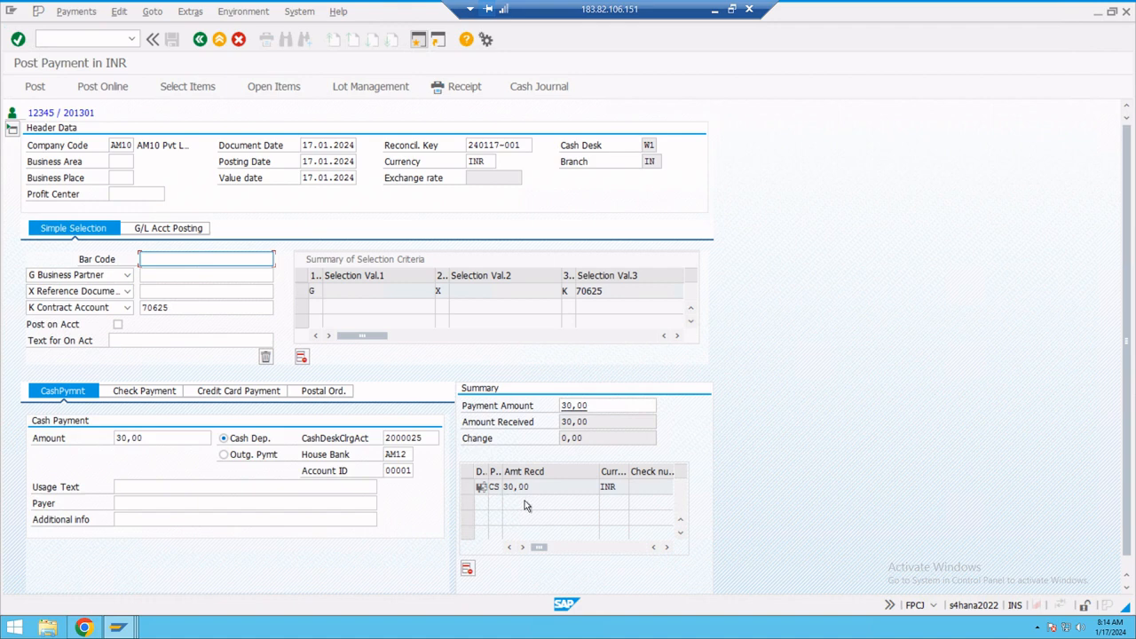
pyautogui.click(666, 547)
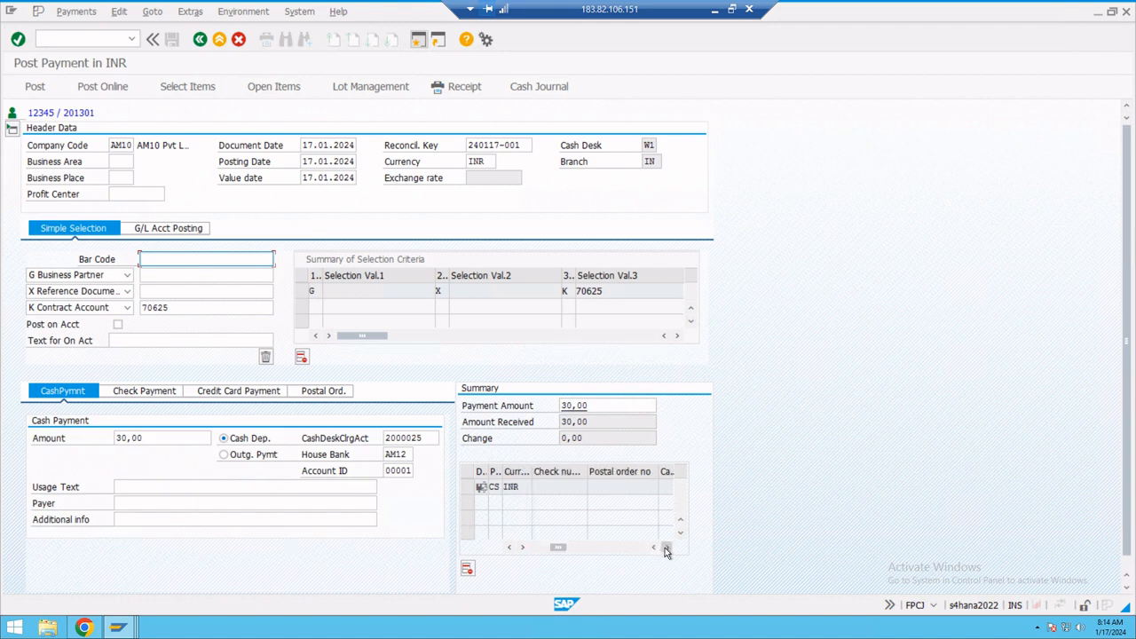
pyautogui.click(667, 548)
pyautogui.click(667, 547)
pyautogui.moveTo(638, 547); pyautogui.dragTo(558, 550)
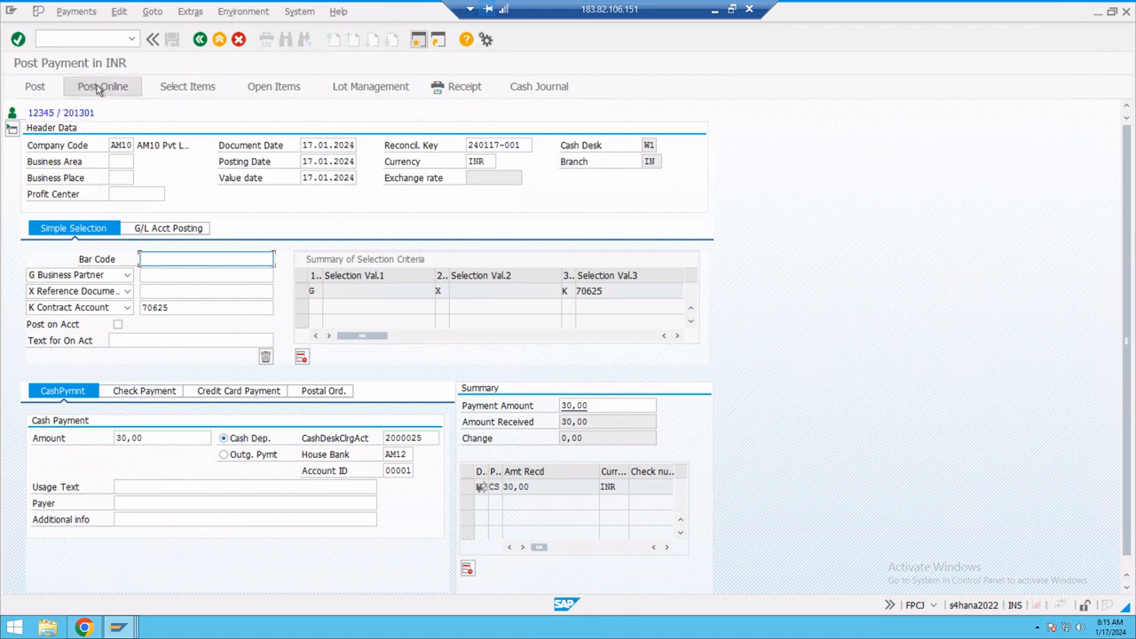
pyautogui.click(34, 93)
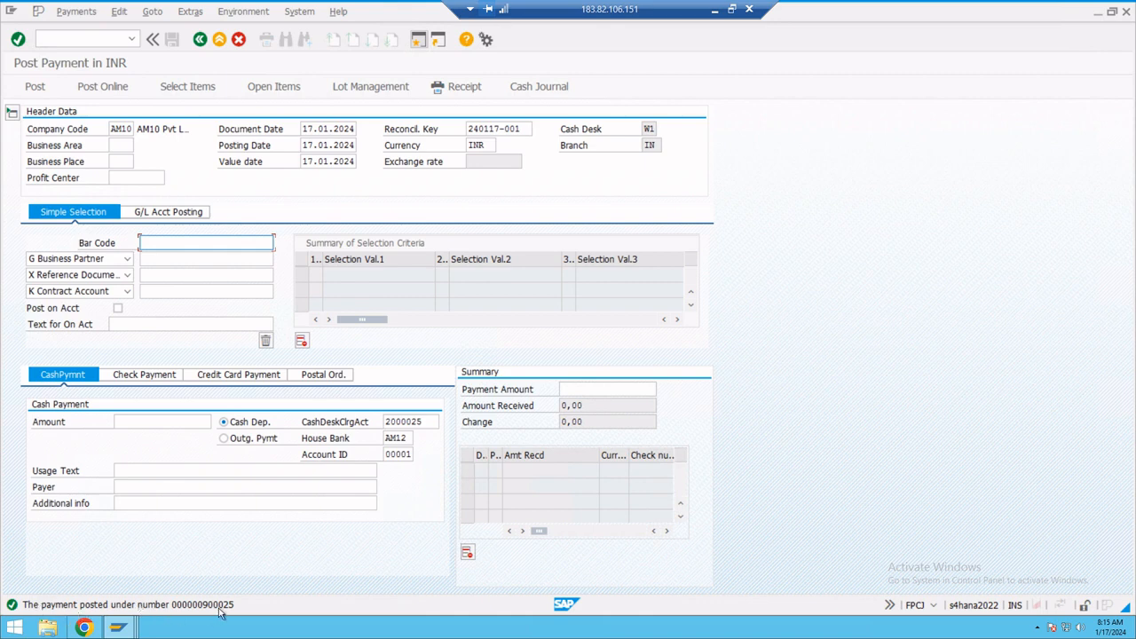
# Display the document of the payment just posted and refresh the contract account's item list in the FPL9 session.
pyautogui.moveTo(83, 626)
pyautogui.click(77, 11)
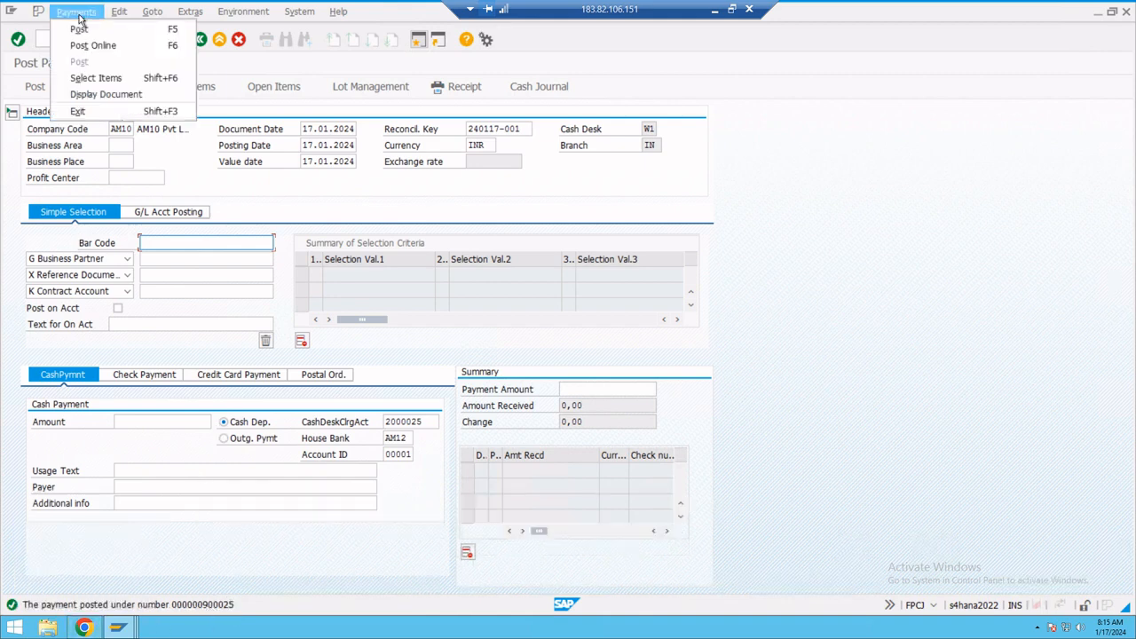
pyautogui.click(105, 96)
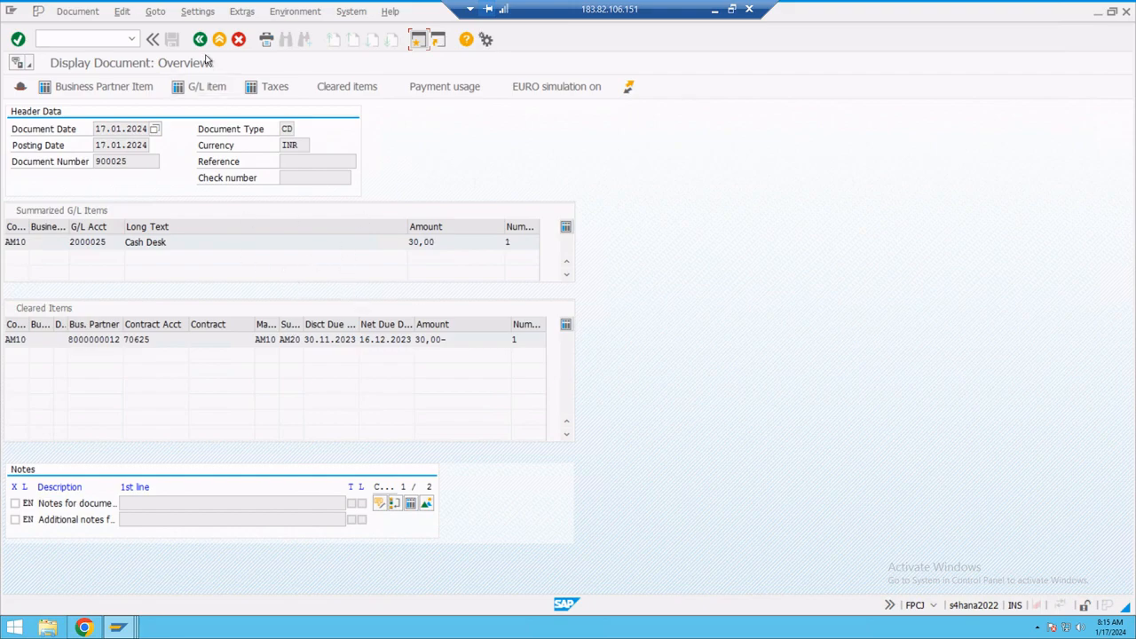
pyautogui.hotkey('alt', 'Tab')
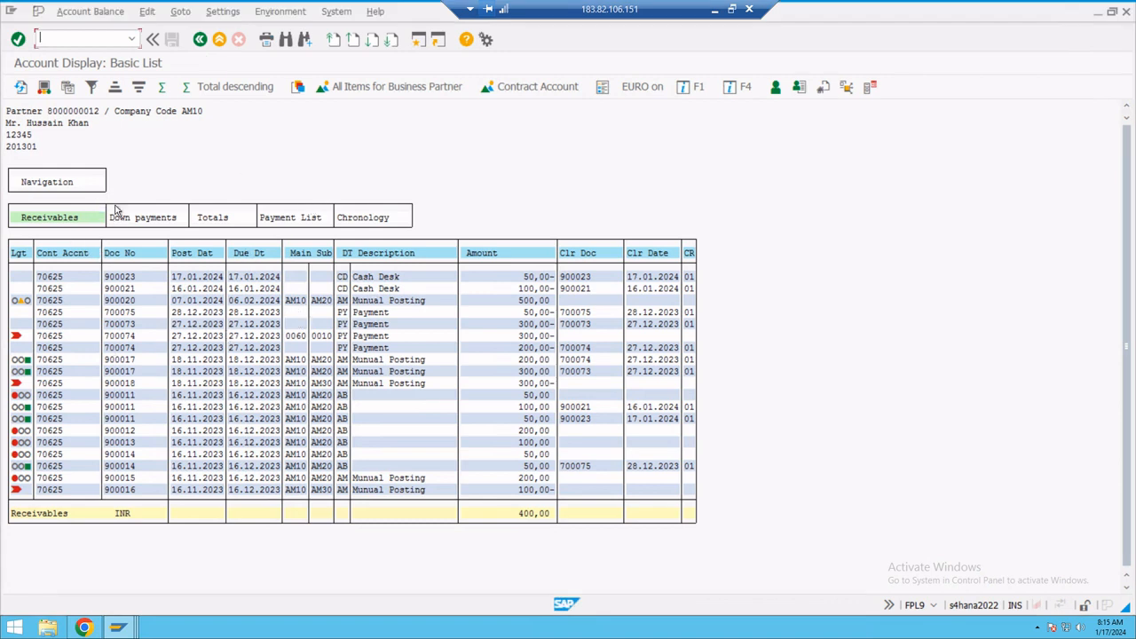
pyautogui.click(20, 89)
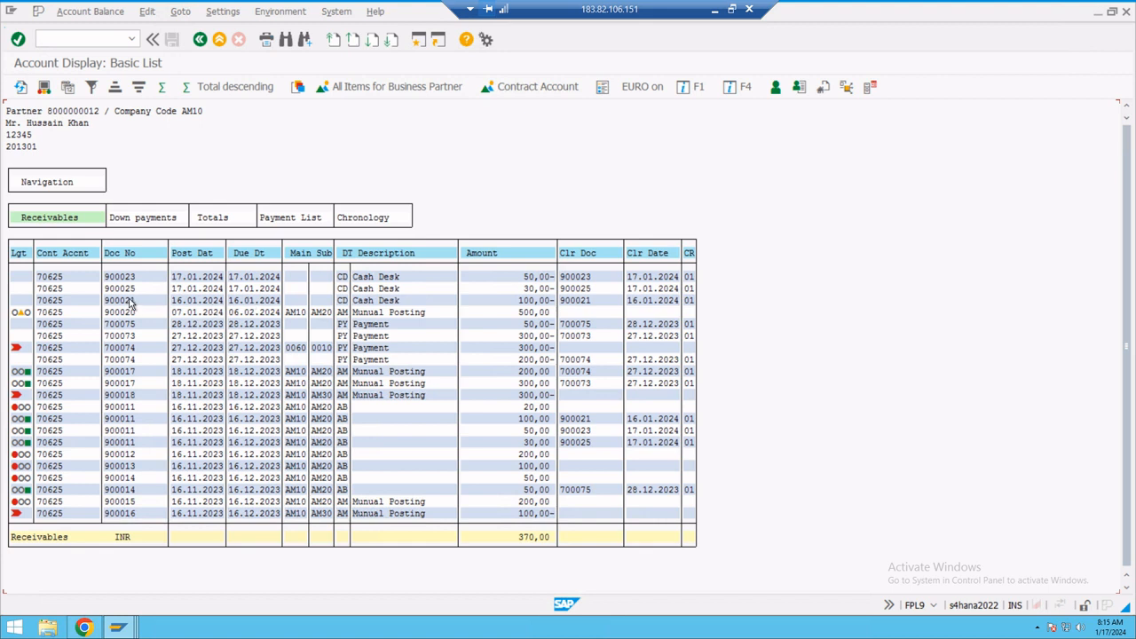
# Display the document of the 30,00 Cash Desk item dated 17.01.2024 in the account's item list and return to the list.
pyautogui.click(531, 290)
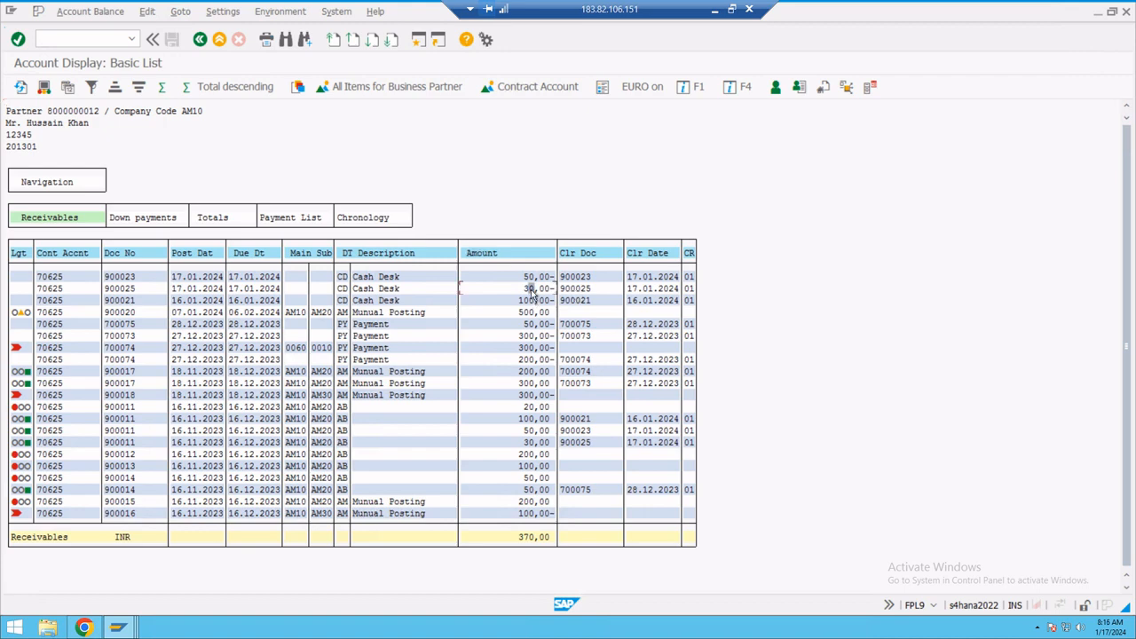
pyautogui.click(114, 290)
pyautogui.doubleClick(113, 290)
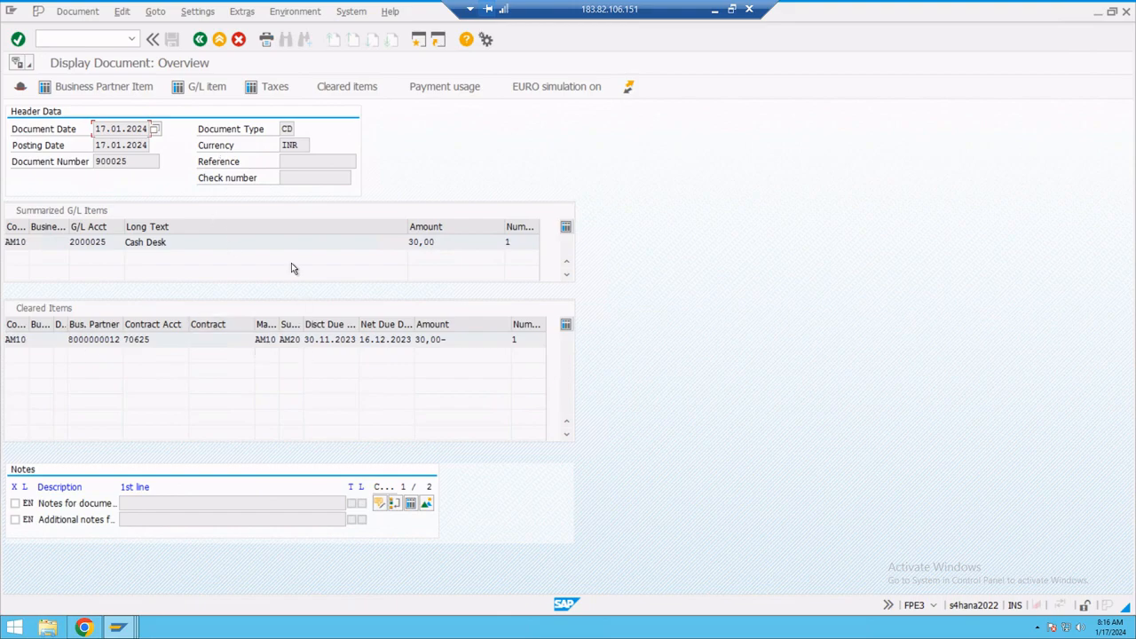
pyautogui.click(199, 39)
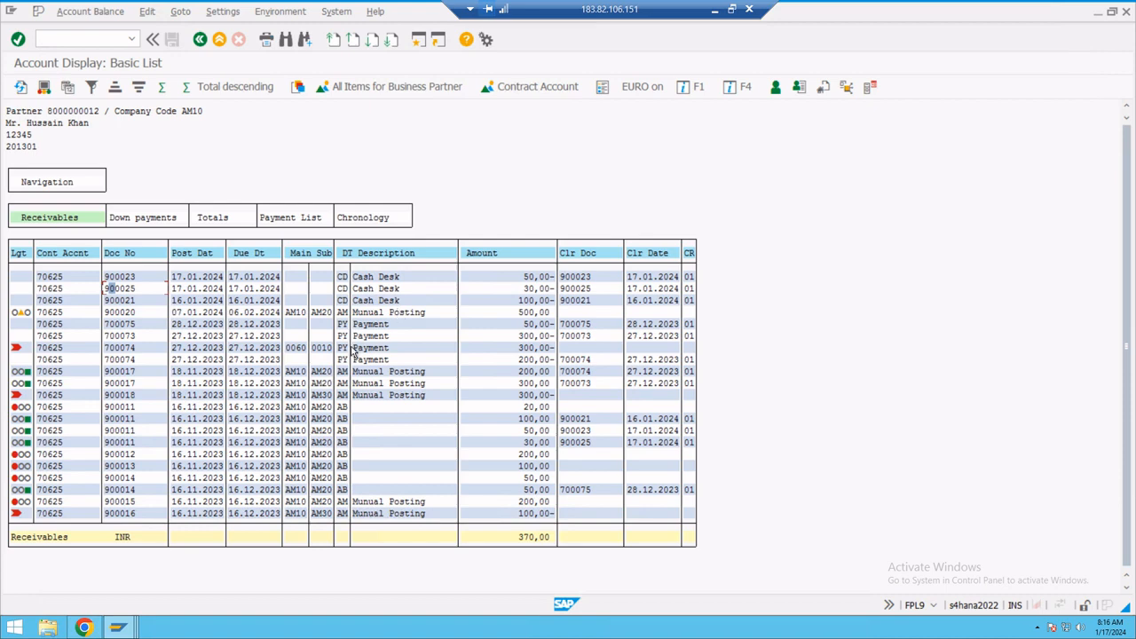
# Switch to the cash journal session, leave the displayed payment document and return to the cash desk's start screen.
pyautogui.doubleClick(327, 287)
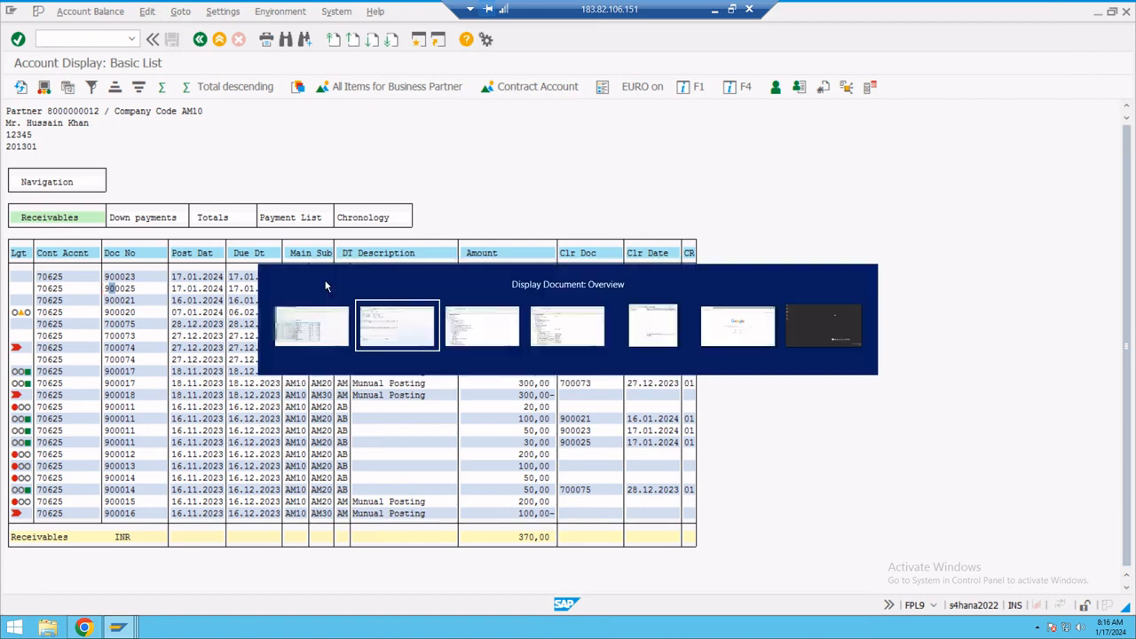
pyautogui.click(198, 40)
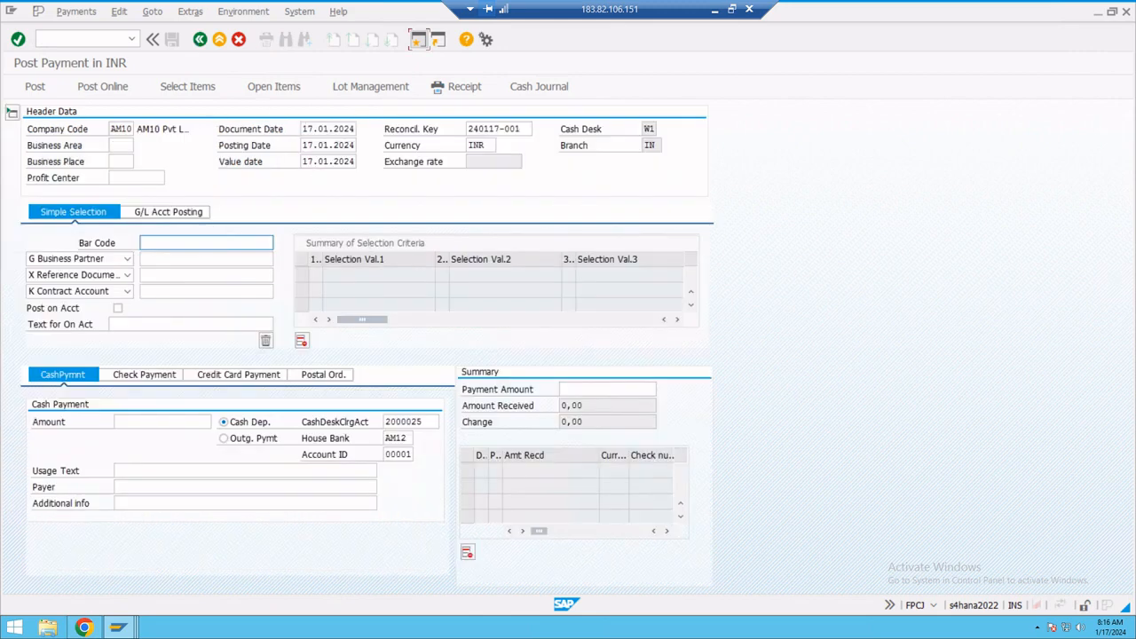
pyautogui.click(200, 40)
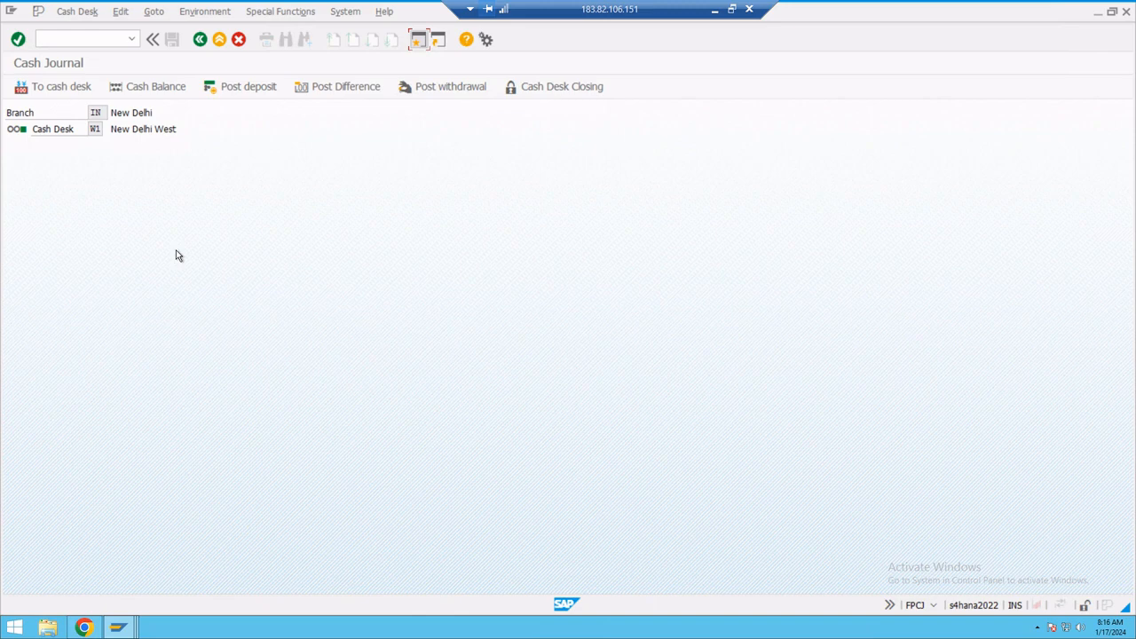
# Start posting a withdrawal from cash desk W1 and load its cash balance for company code AM10.
pyautogui.moveTo(25, 134)
pyautogui.click(446, 95)
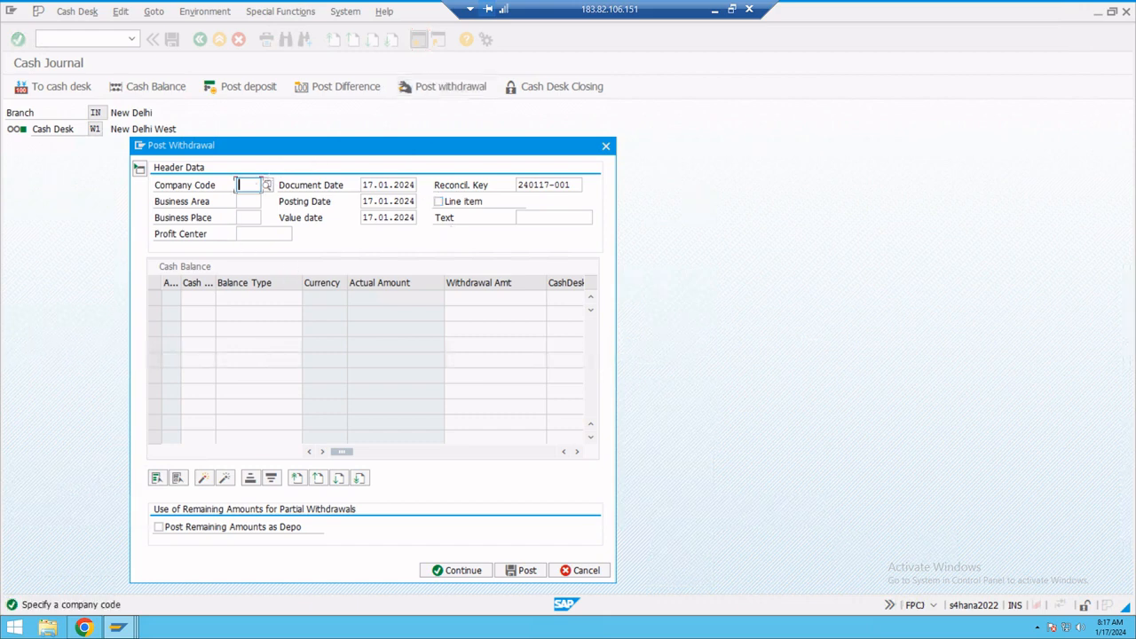
pyautogui.write('AM')
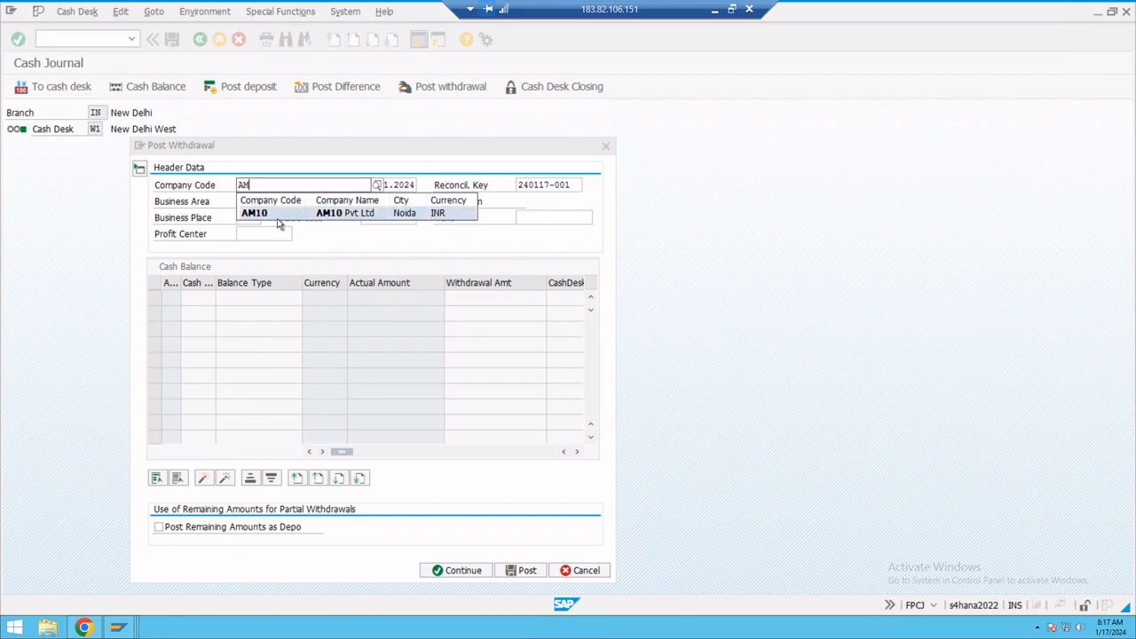
pyautogui.click(285, 215)
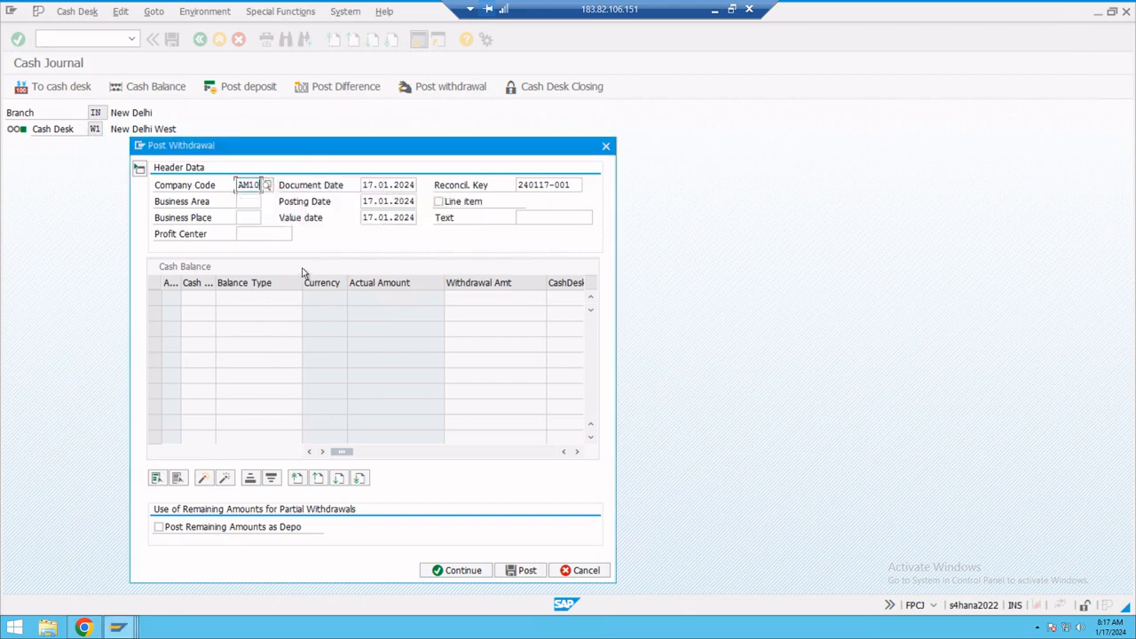
pyautogui.press('Return')
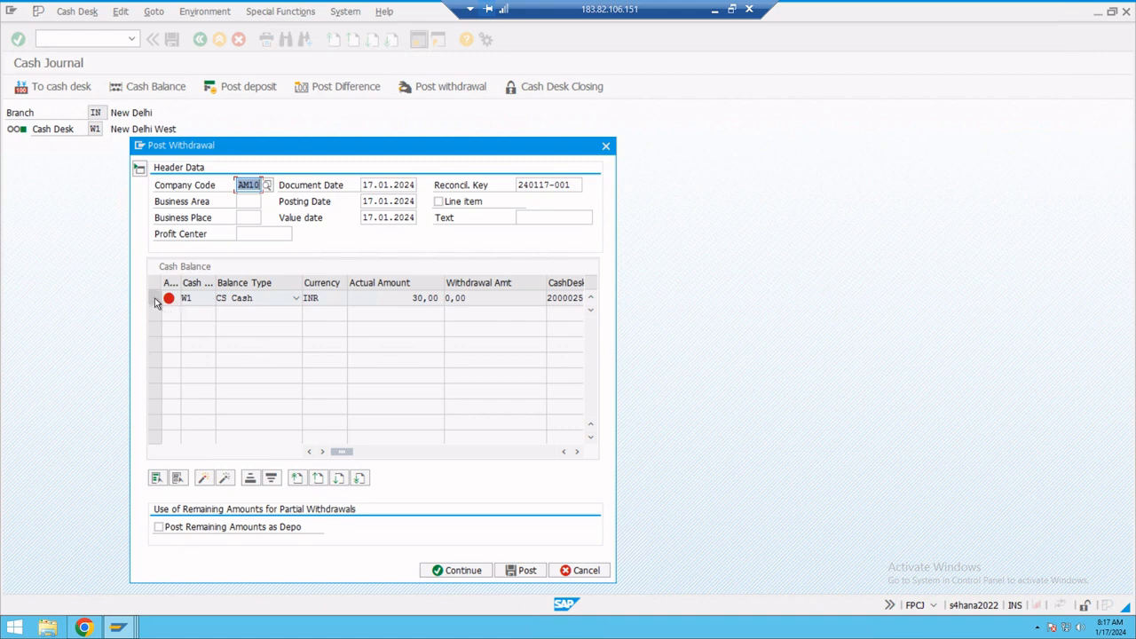
# Activate the CS Cash balance line for withdrawal of the full 30,00 INR, confirm the data and post the withdrawal.
pyautogui.click(154, 299)
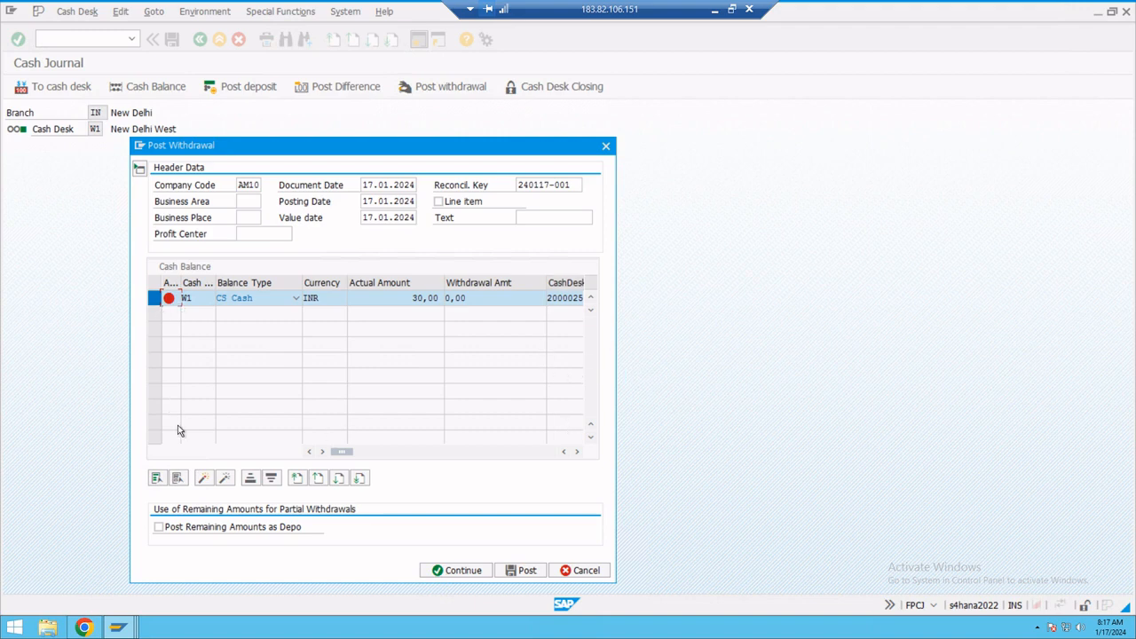
pyautogui.click(203, 479)
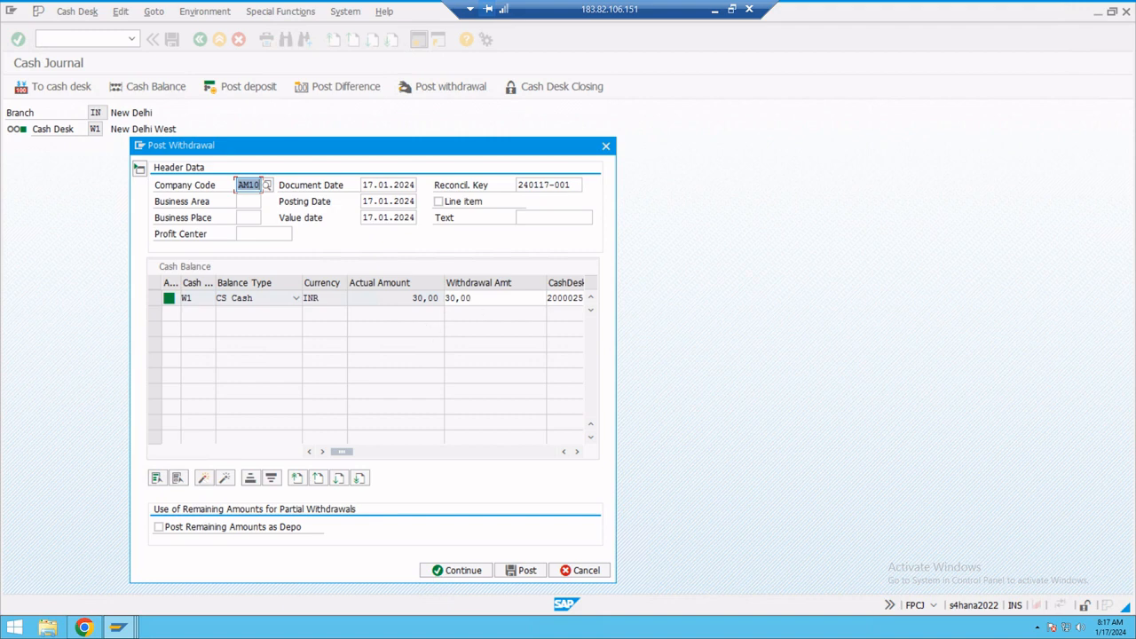
pyautogui.click(485, 298)
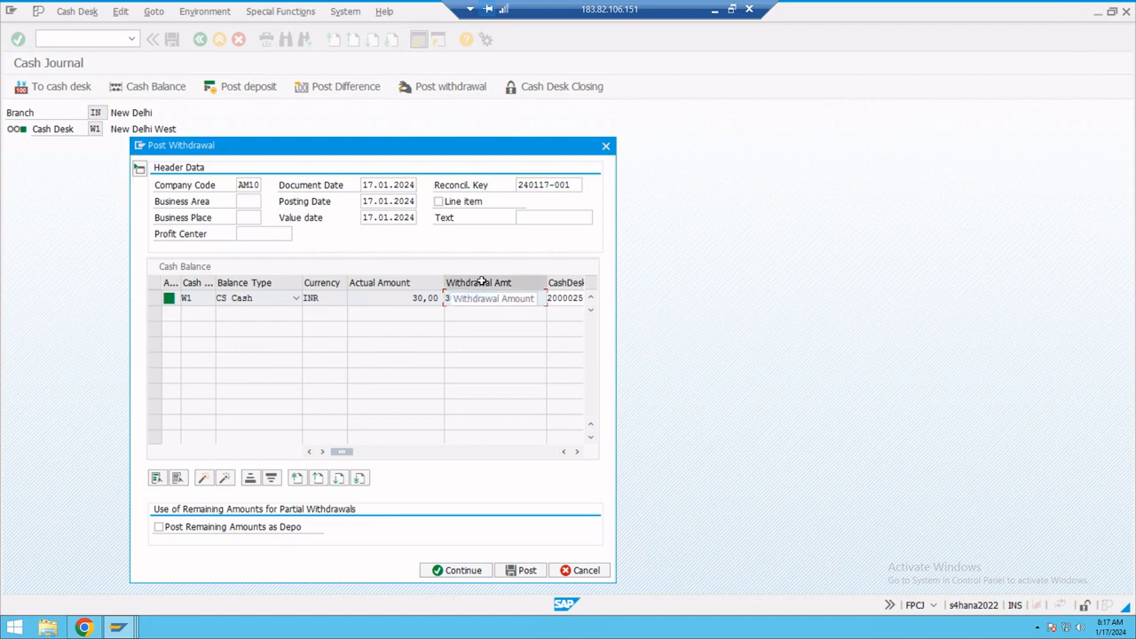
pyautogui.click(457, 572)
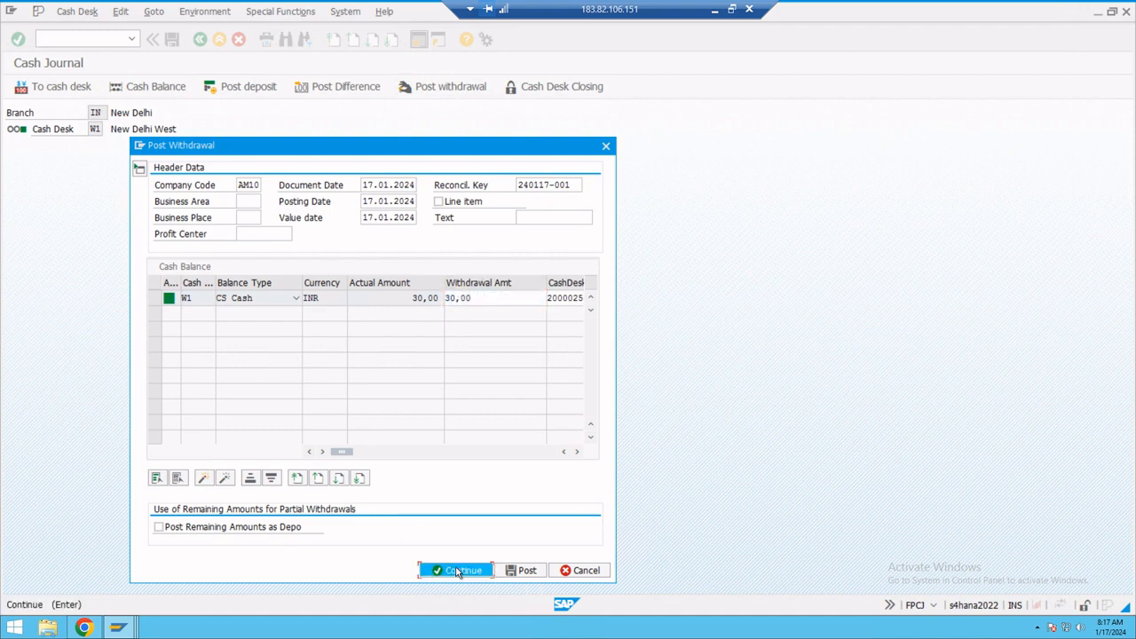
pyautogui.click(526, 572)
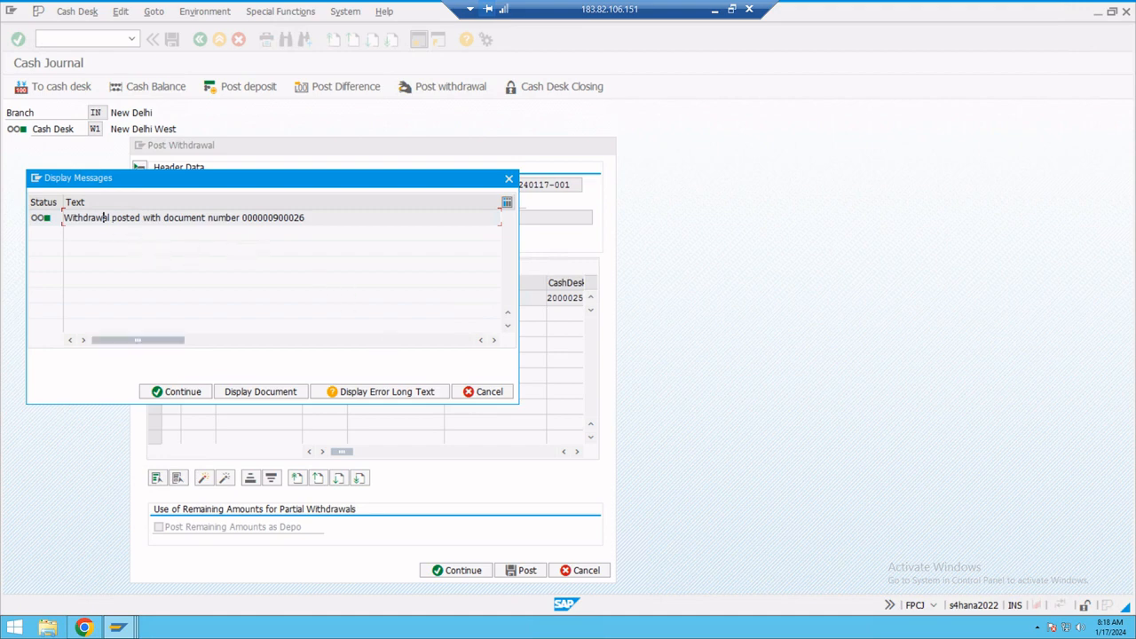
# Display the document of the posted withdrawal and check the cash desk's current cash on hand.
pyautogui.click(261, 394)
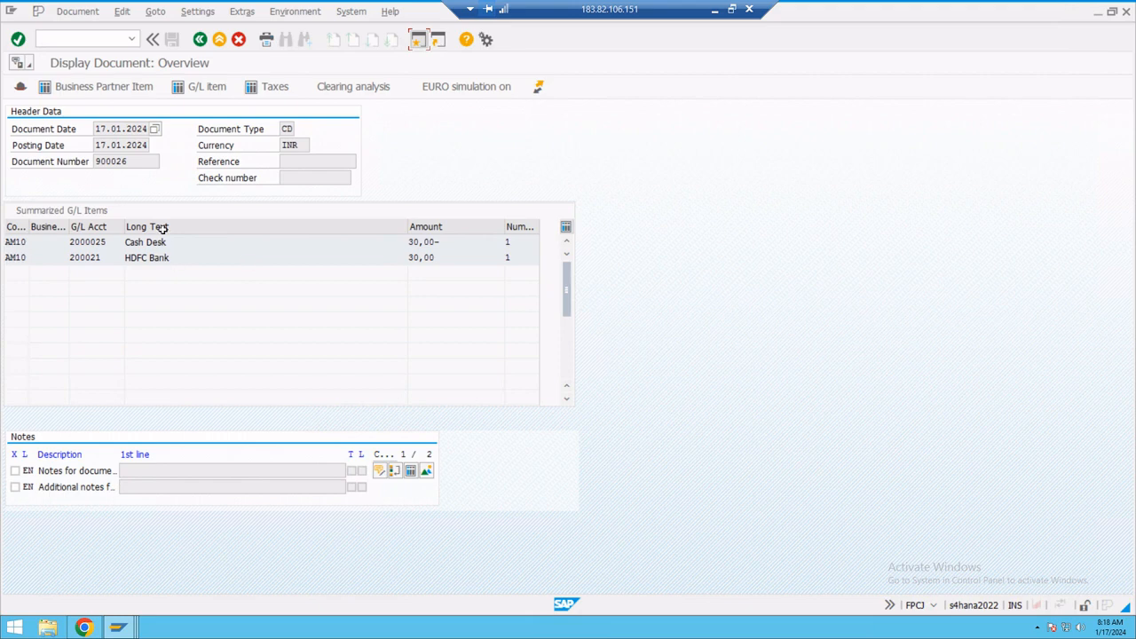
pyautogui.click(198, 43)
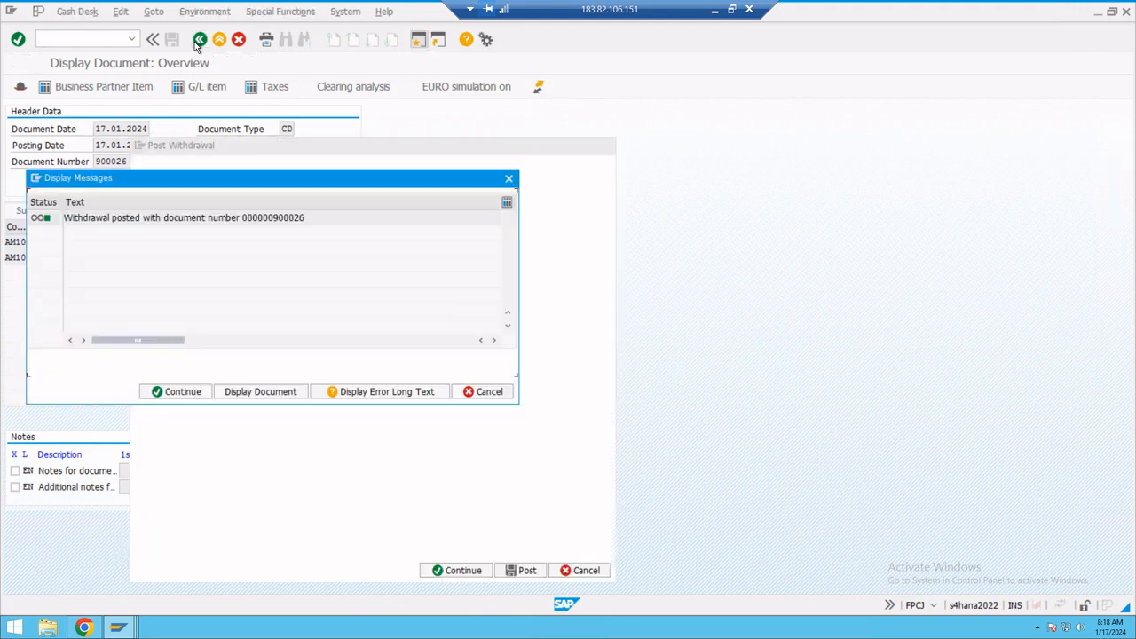
pyautogui.click(508, 178)
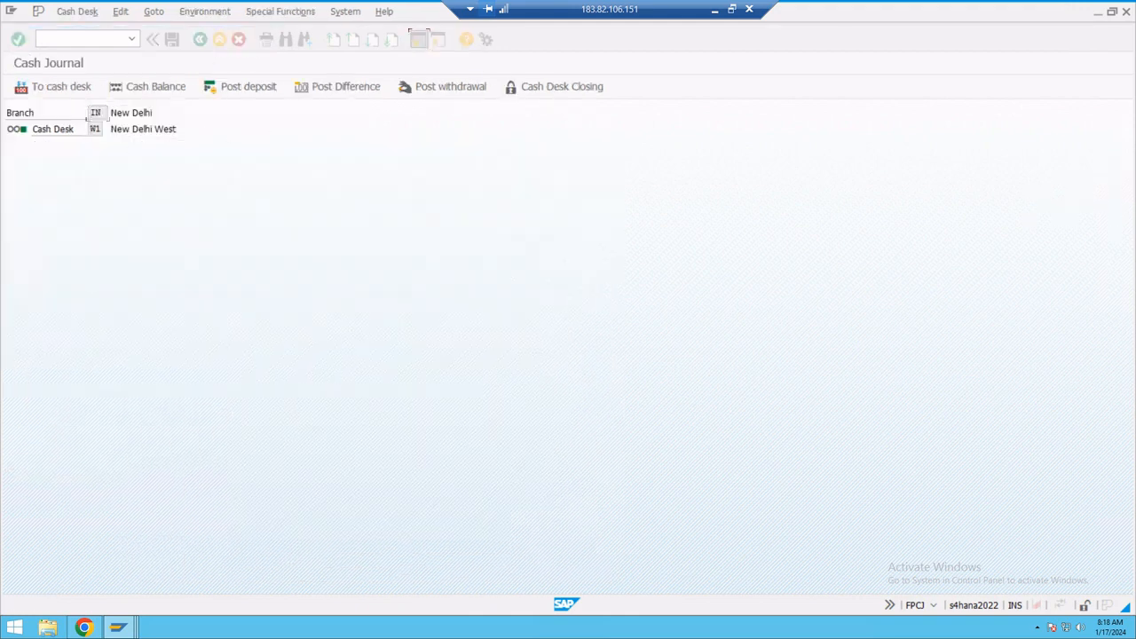
pyautogui.click(154, 92)
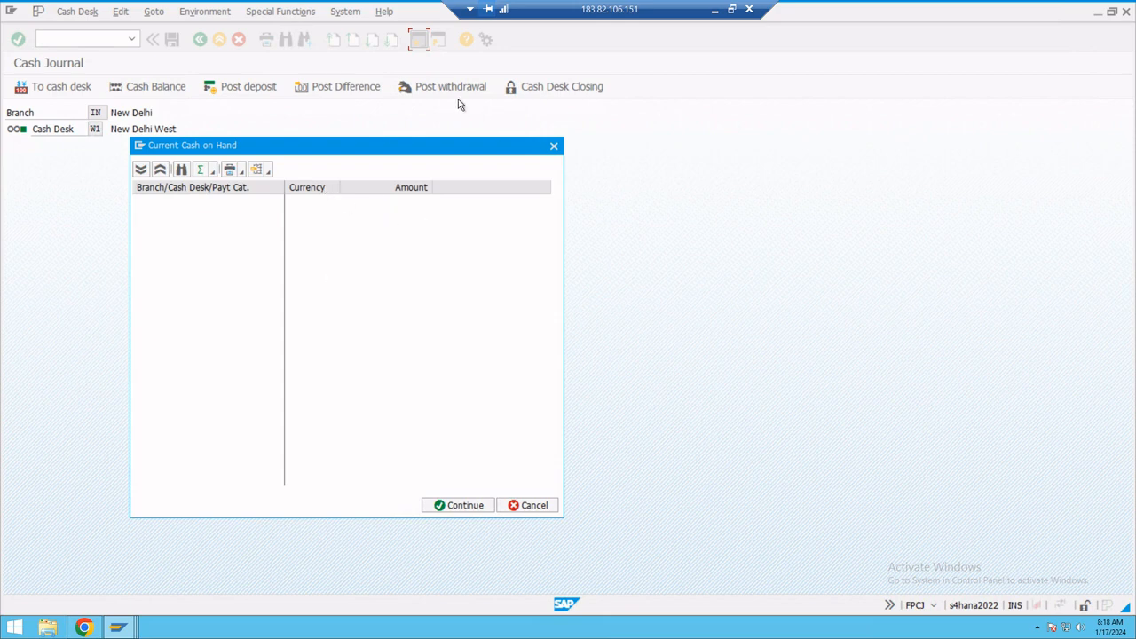
pyautogui.click(553, 145)
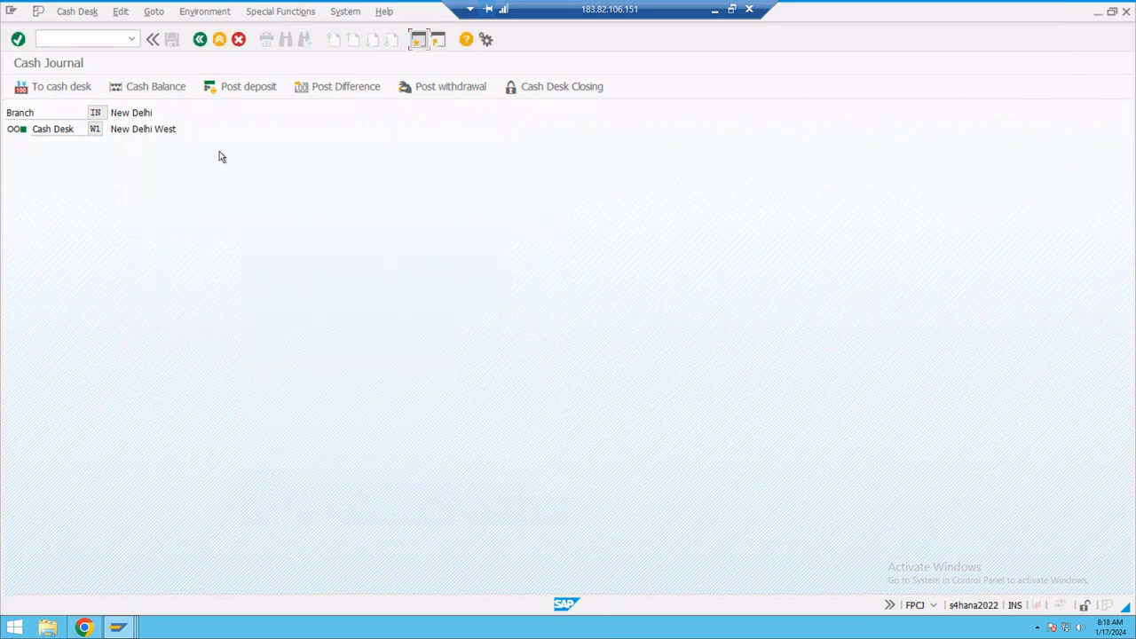
# Open the payment entry for the cash desk and set the company code to AM10.
pyautogui.click(56, 88)
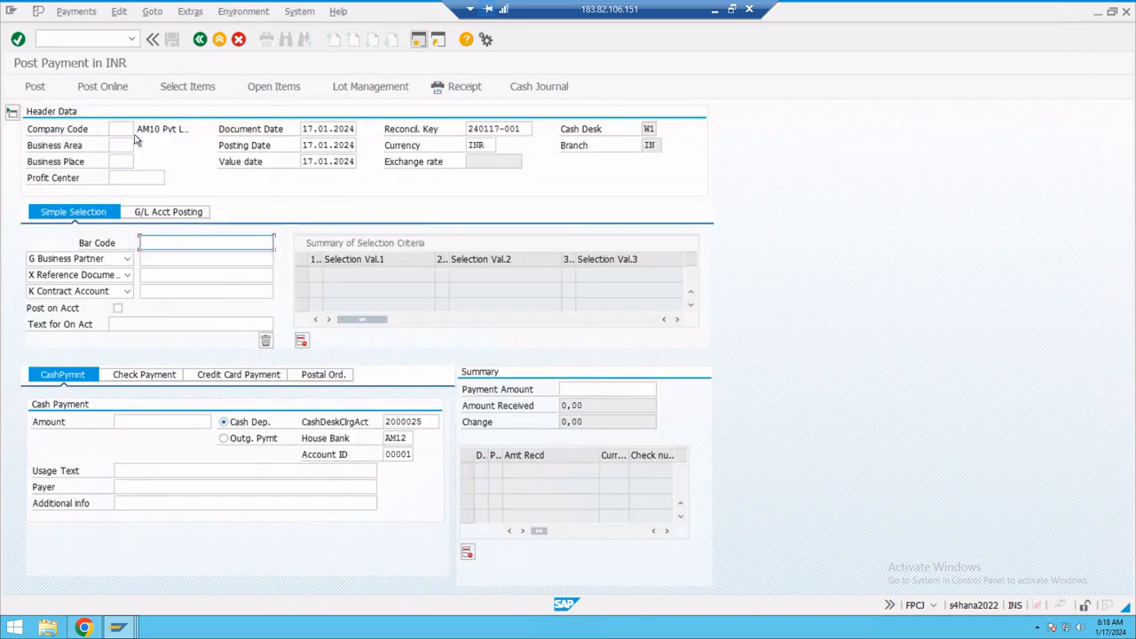
pyautogui.click(122, 130)
pyautogui.write('MA')
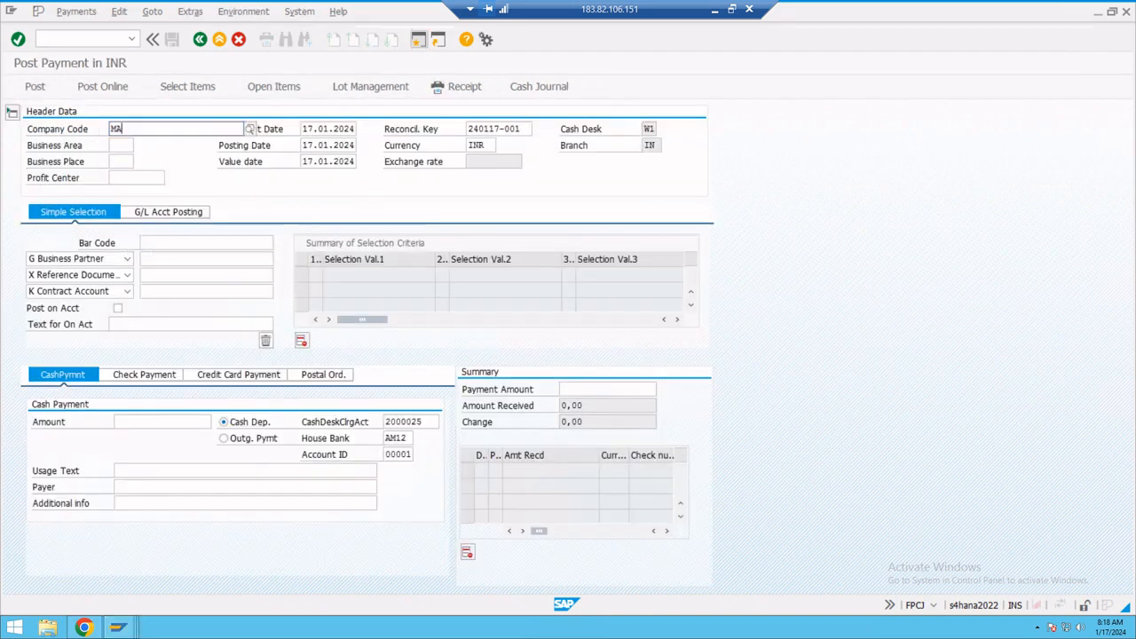
pyautogui.press('BackSpace')
pyautogui.press('BackSpace')
pyautogui.write('Am')
pyautogui.click(142, 162)
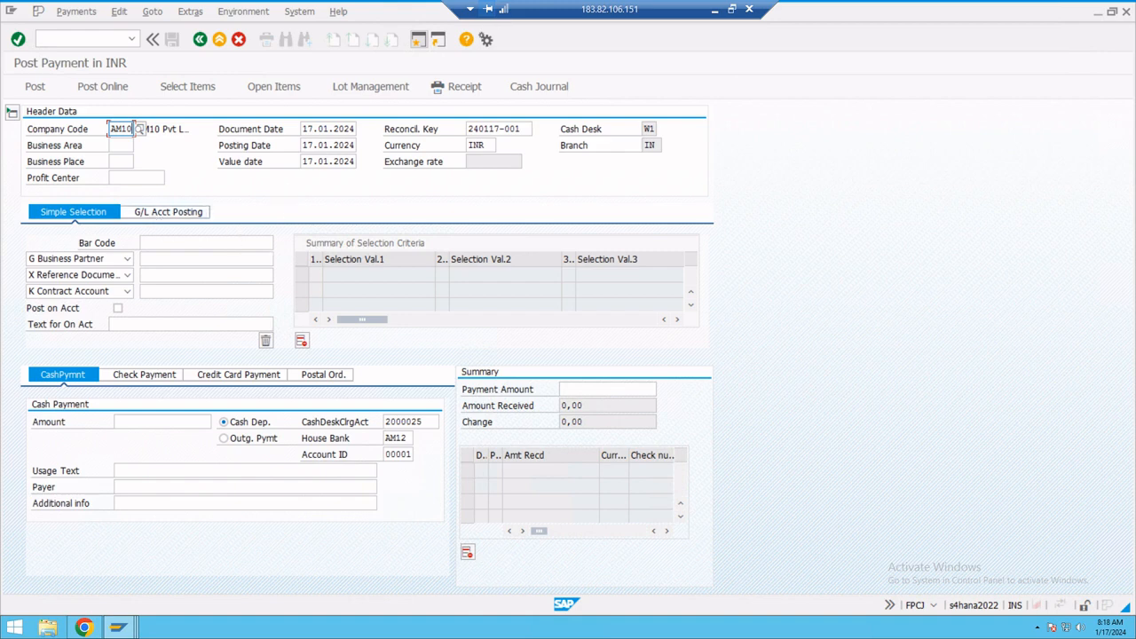
# Enter the customer's contract account, activate the open item of document 900011 for 20,00 gross clearing and return to the payment entry.
pyautogui.click(177, 291)
pyautogui.click(168, 307)
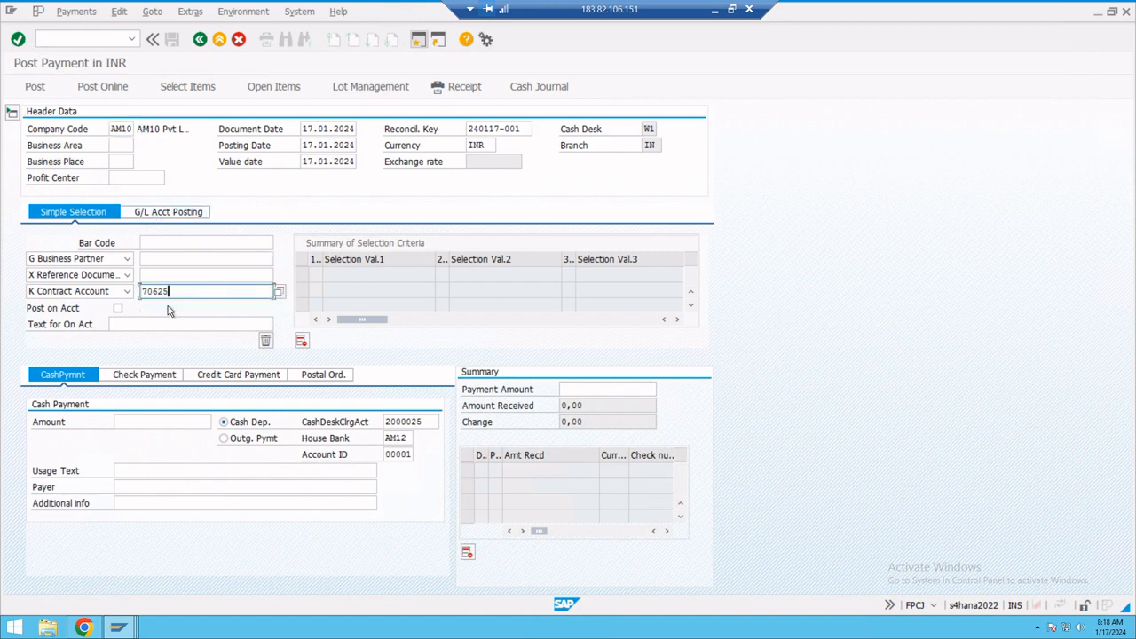
pyautogui.press('Return')
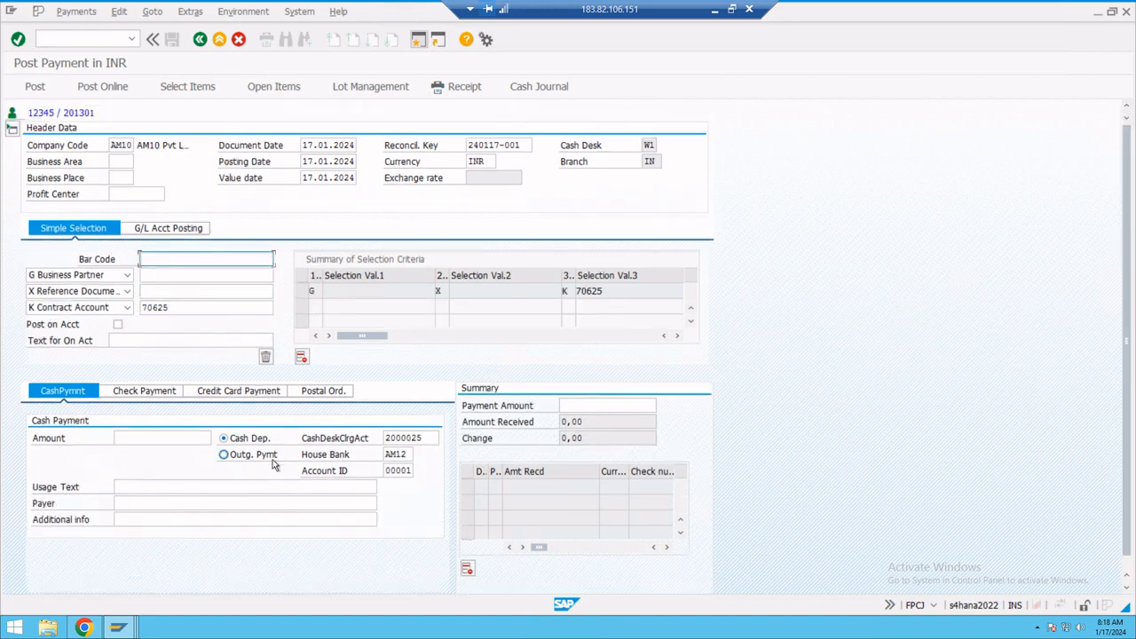
pyautogui.click(189, 89)
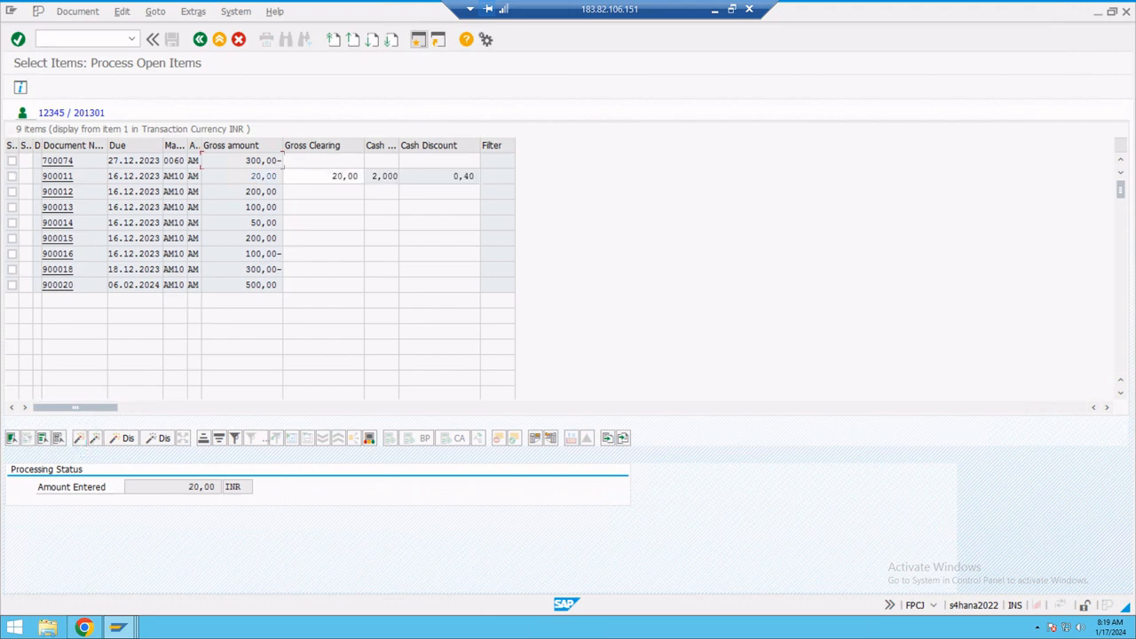
pyautogui.click(200, 40)
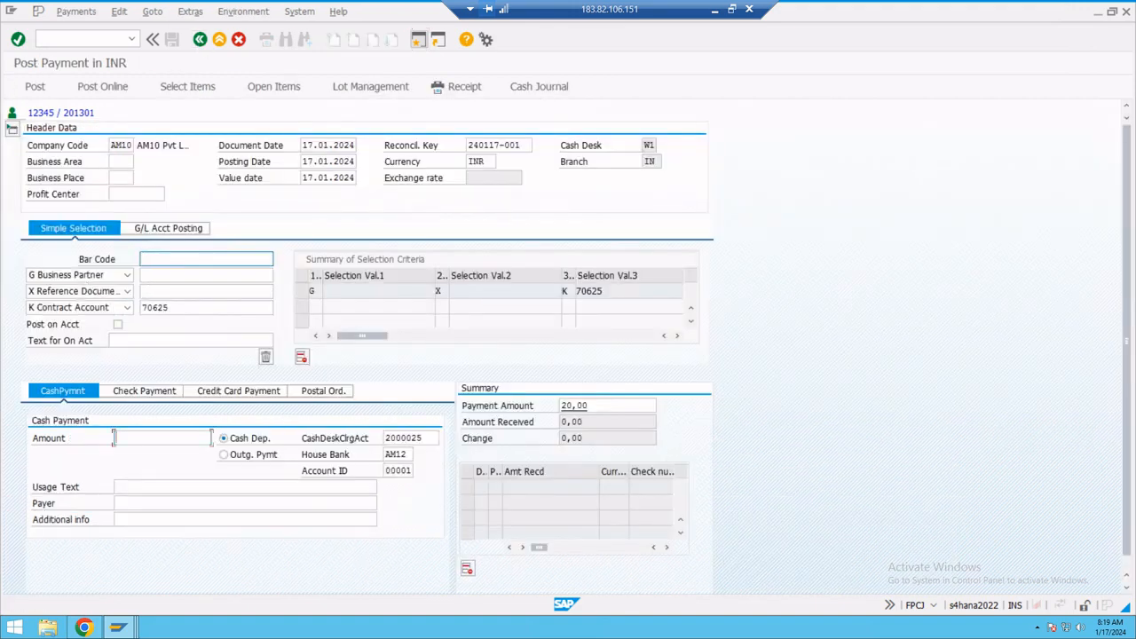
# Enter a cash payment amount of 20 INR and post the payment.
pyautogui.click(115, 437)
pyautogui.write('20')
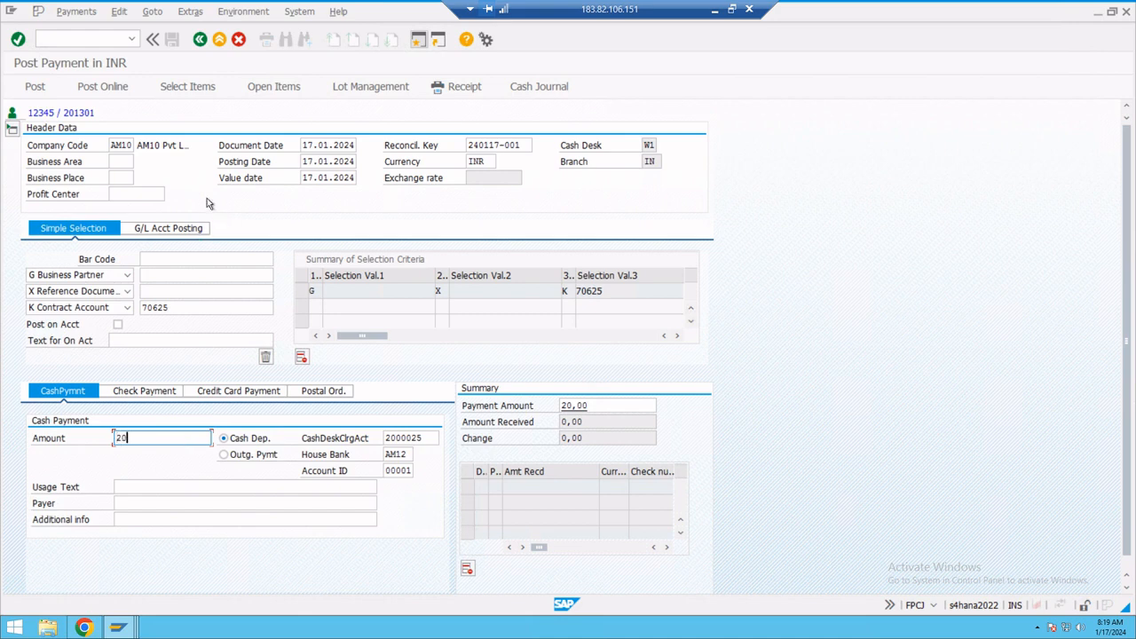
pyautogui.press('Return')
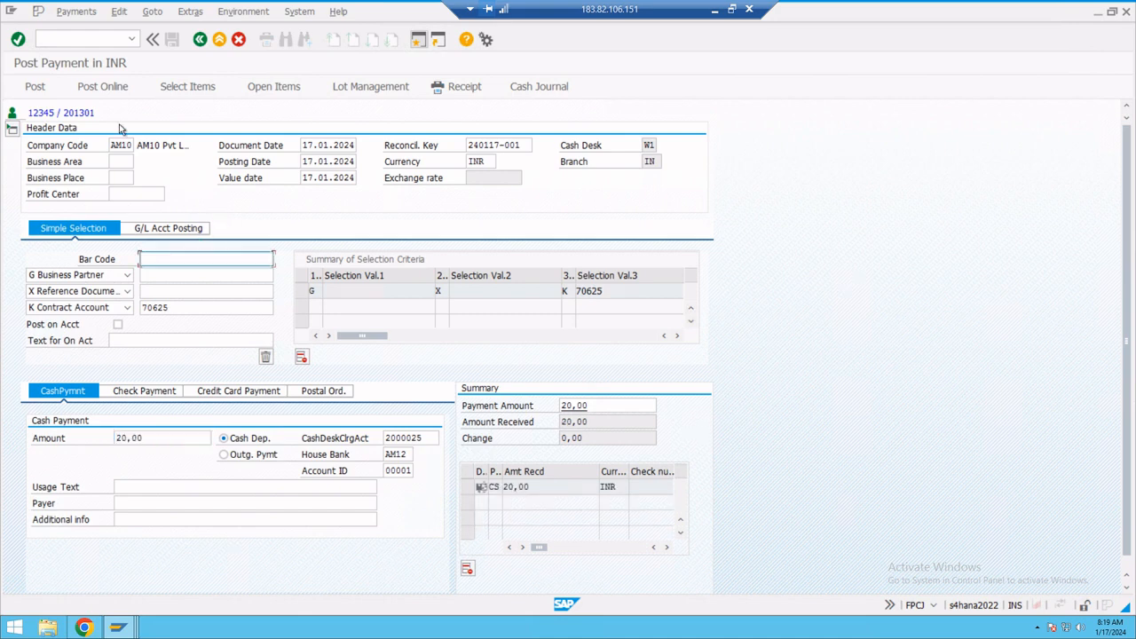
pyautogui.click(35, 89)
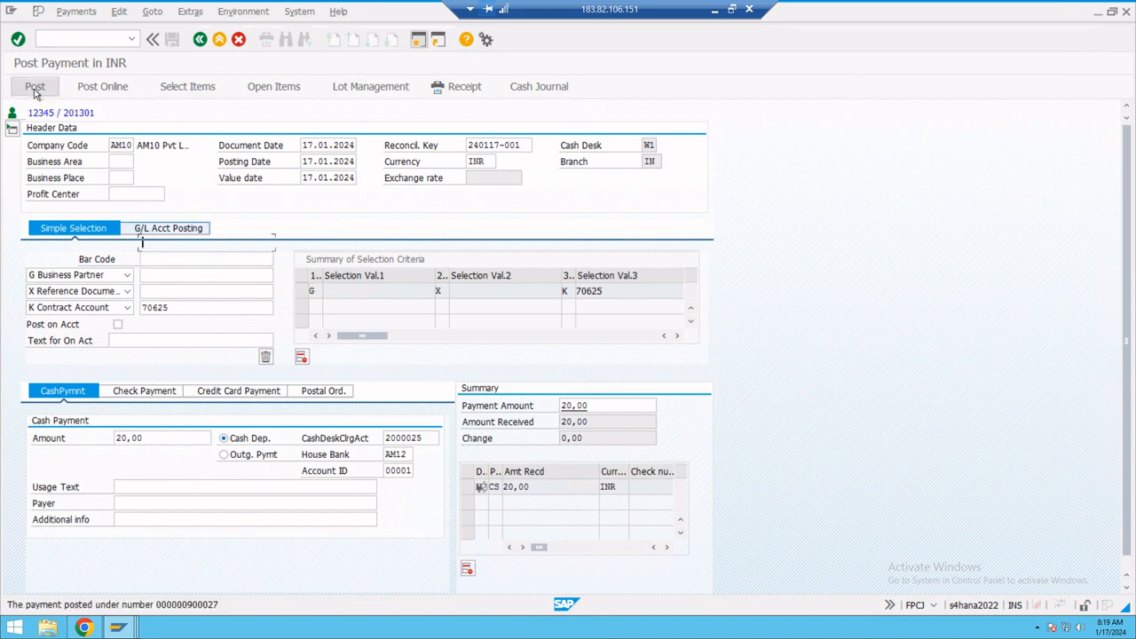
# Display the document of the 20 INR payment just posted and return to the cash desk's start screen.
pyautogui.click(119, 628)
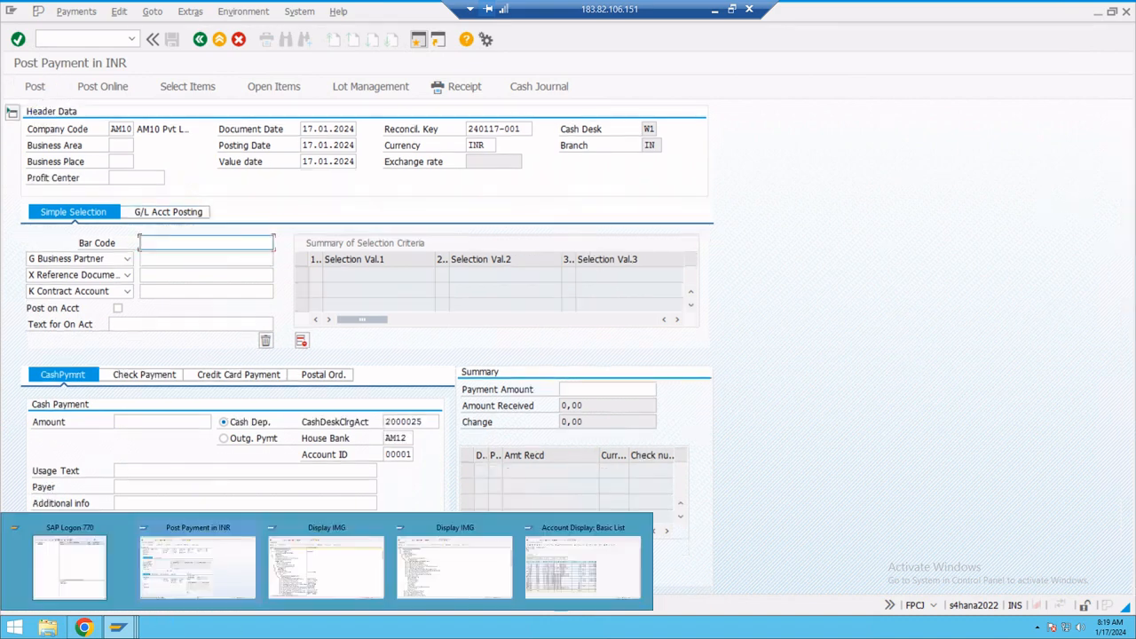
pyautogui.click(76, 10)
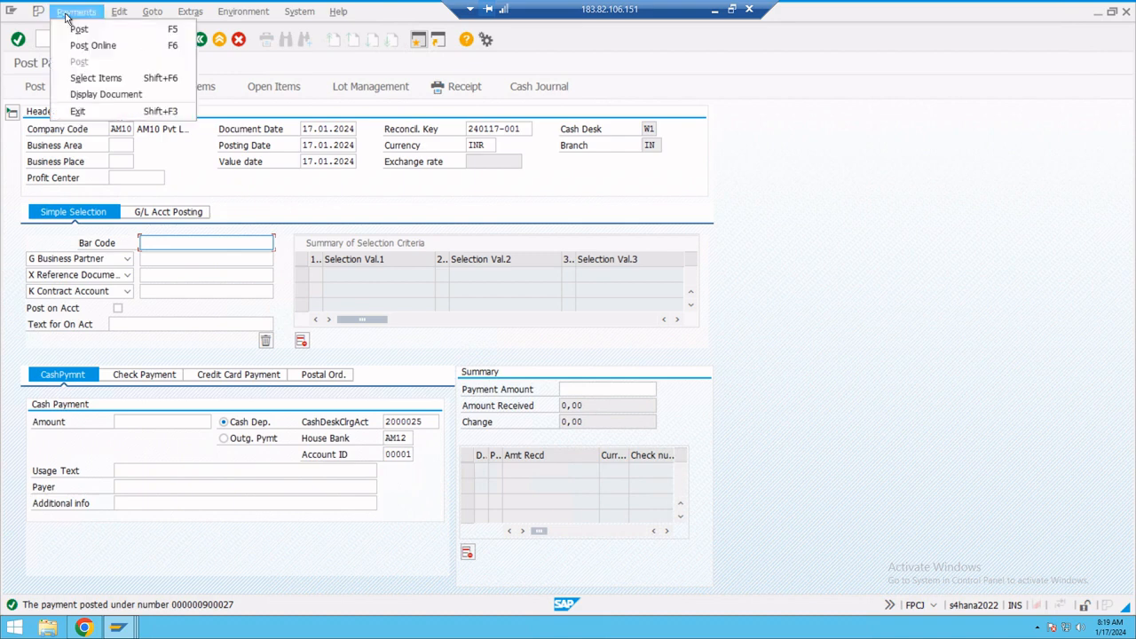
pyautogui.click(92, 95)
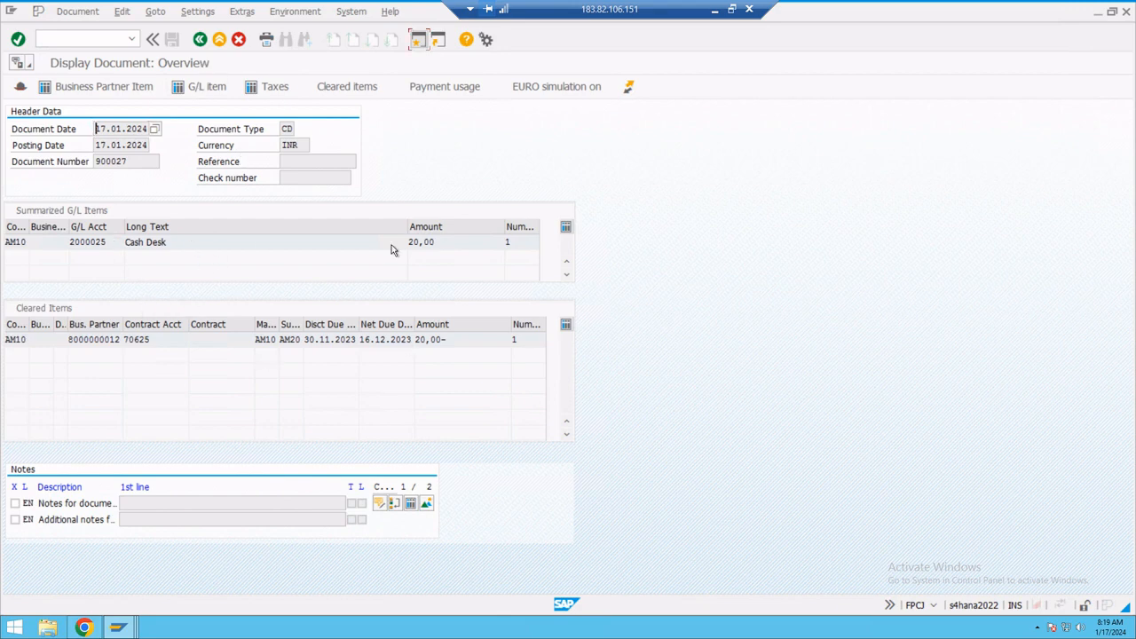
pyautogui.click(199, 44)
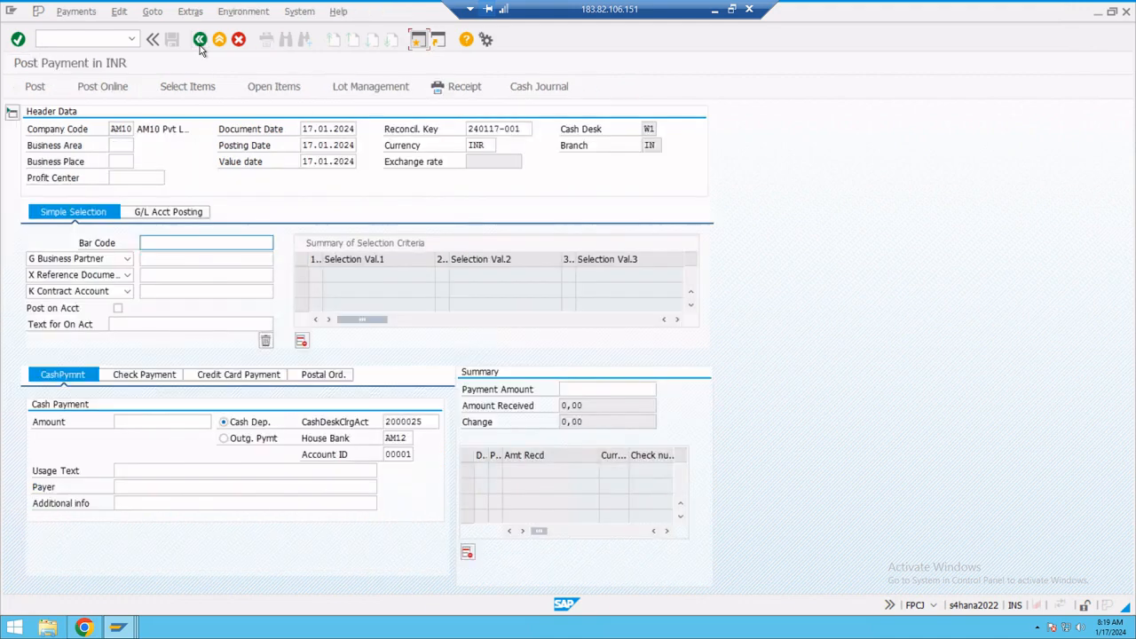
pyautogui.click(199, 43)
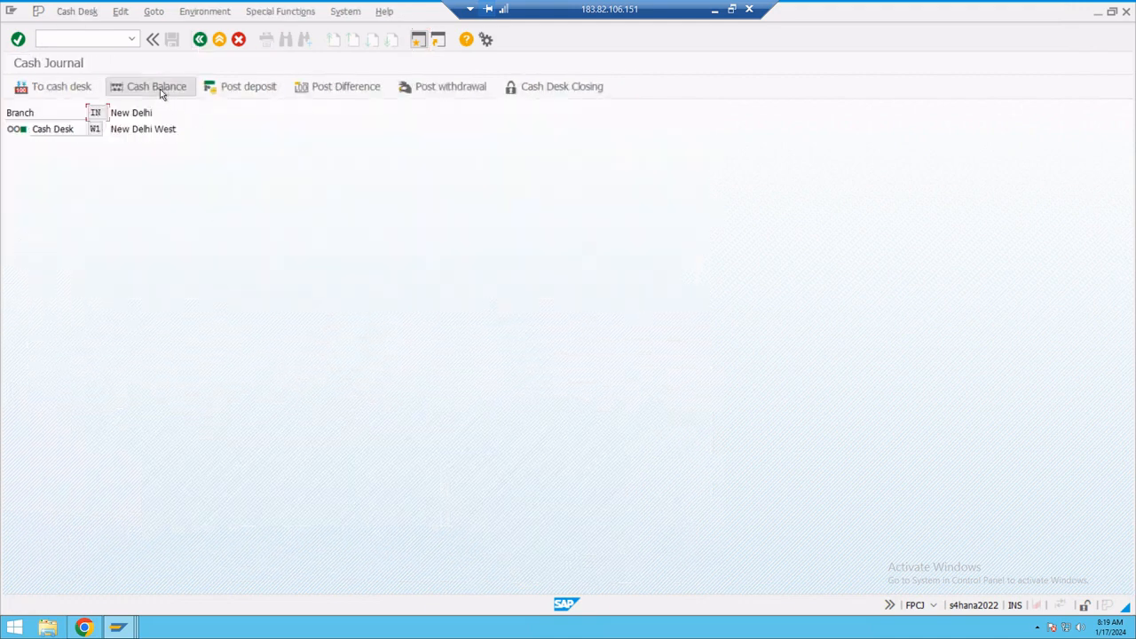
# Display the current cash on hand for cash desk W1 in branch IN, and close the overview.
pyautogui.click(159, 88)
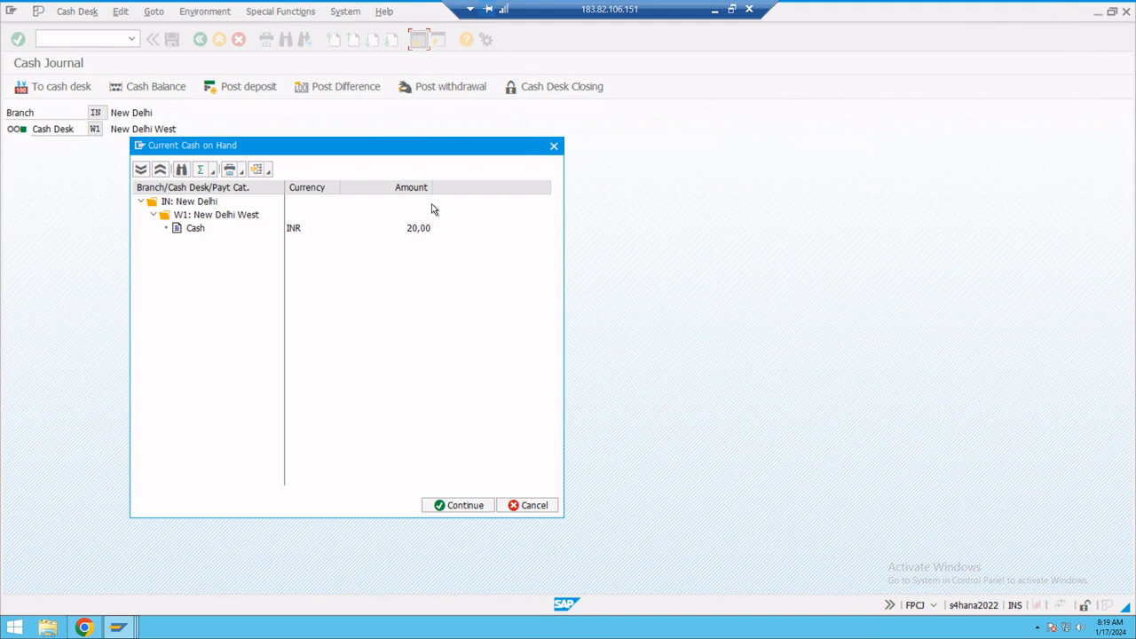
pyautogui.moveTo(330, 150); pyautogui.dragTo(360, 169)
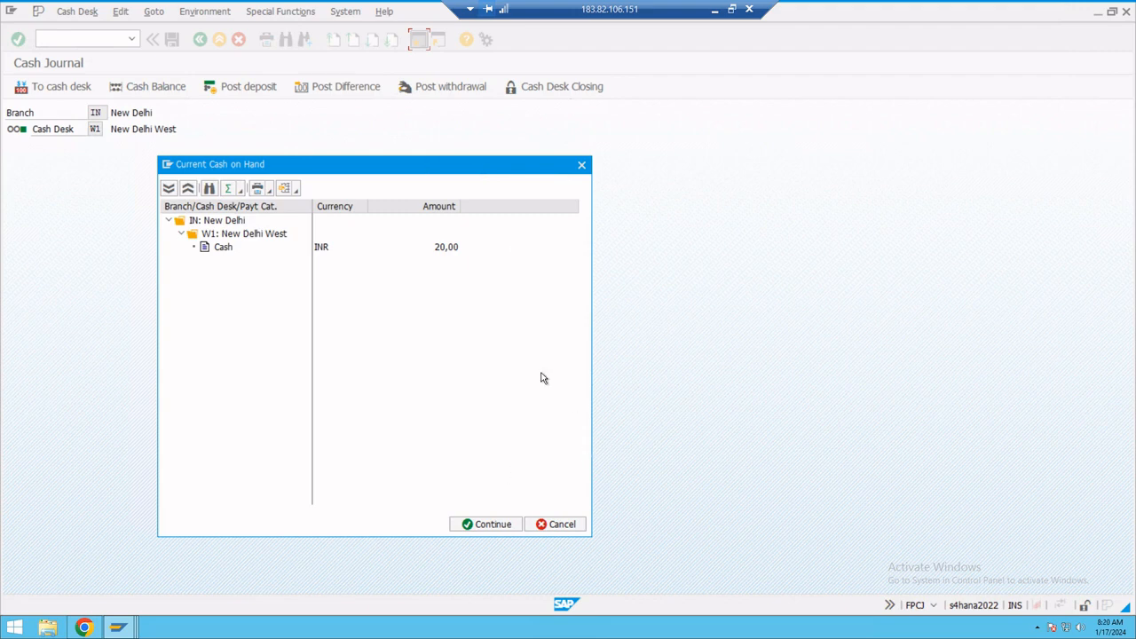
pyautogui.click(581, 166)
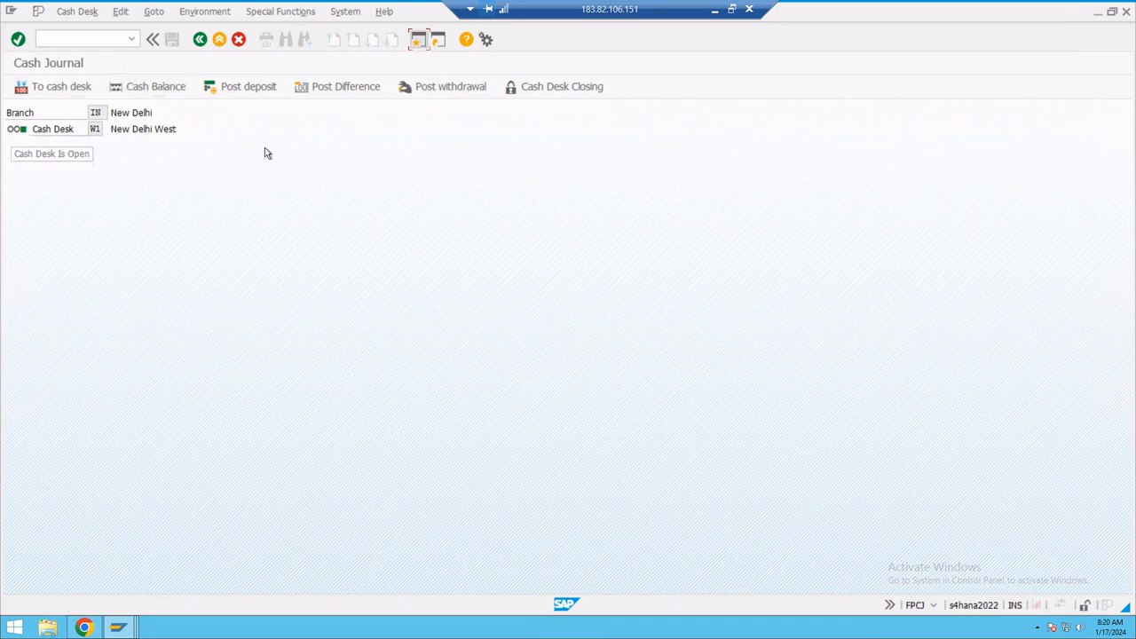
# Execute the day-end closing for cash desk W1 in branch IN and return to the cash journal's start screen.
pyautogui.click(552, 91)
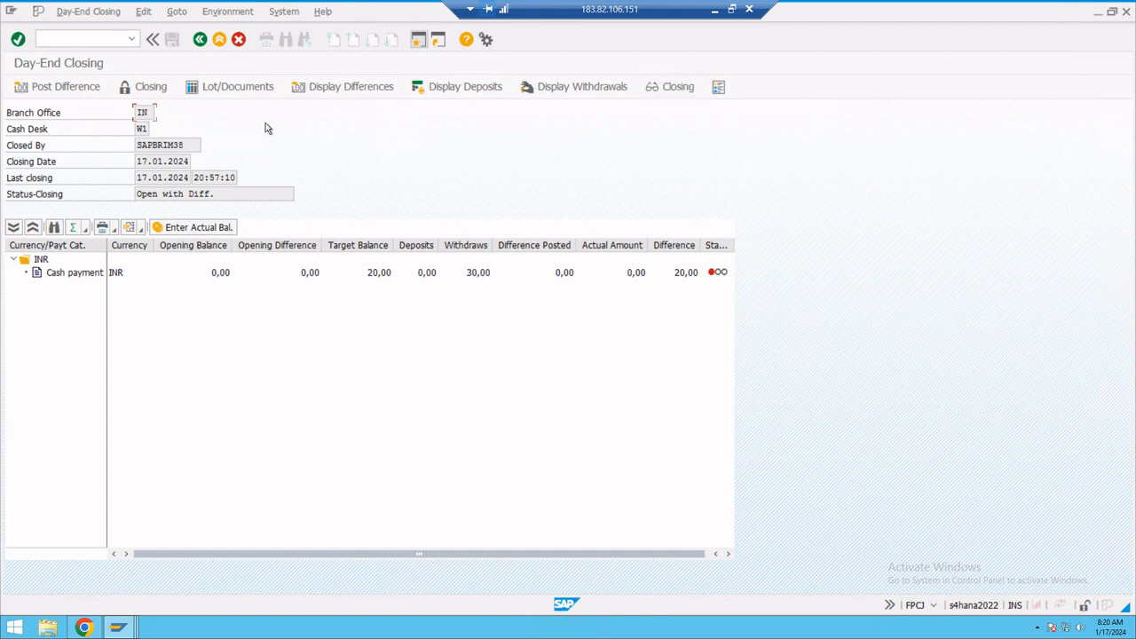
pyautogui.click(151, 94)
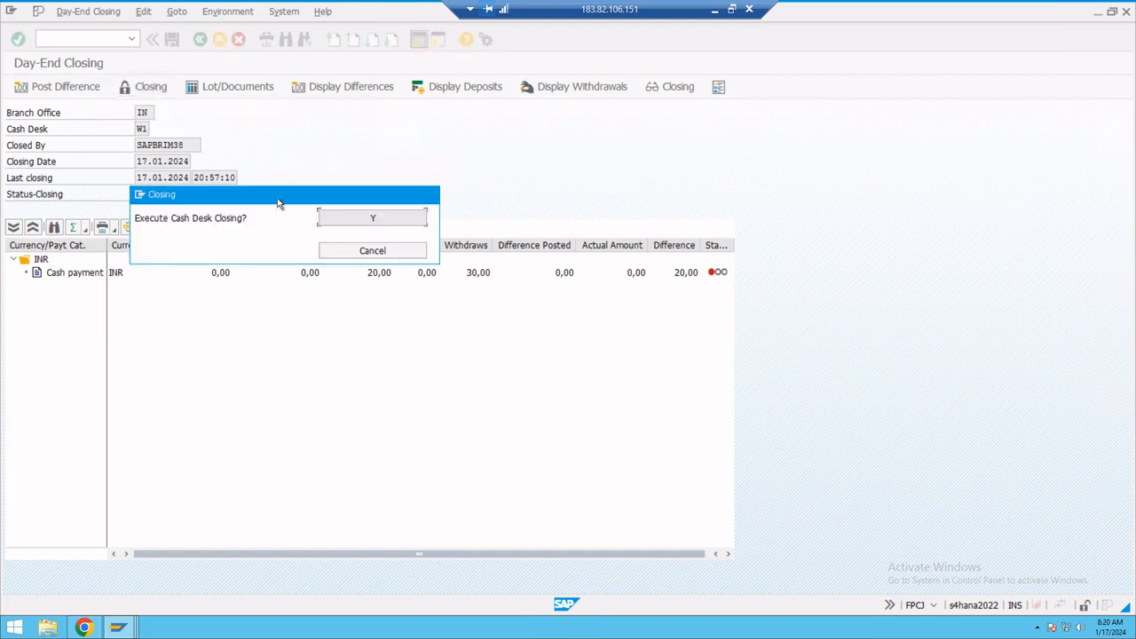
pyautogui.moveTo(278, 203); pyautogui.dragTo(323, 312)
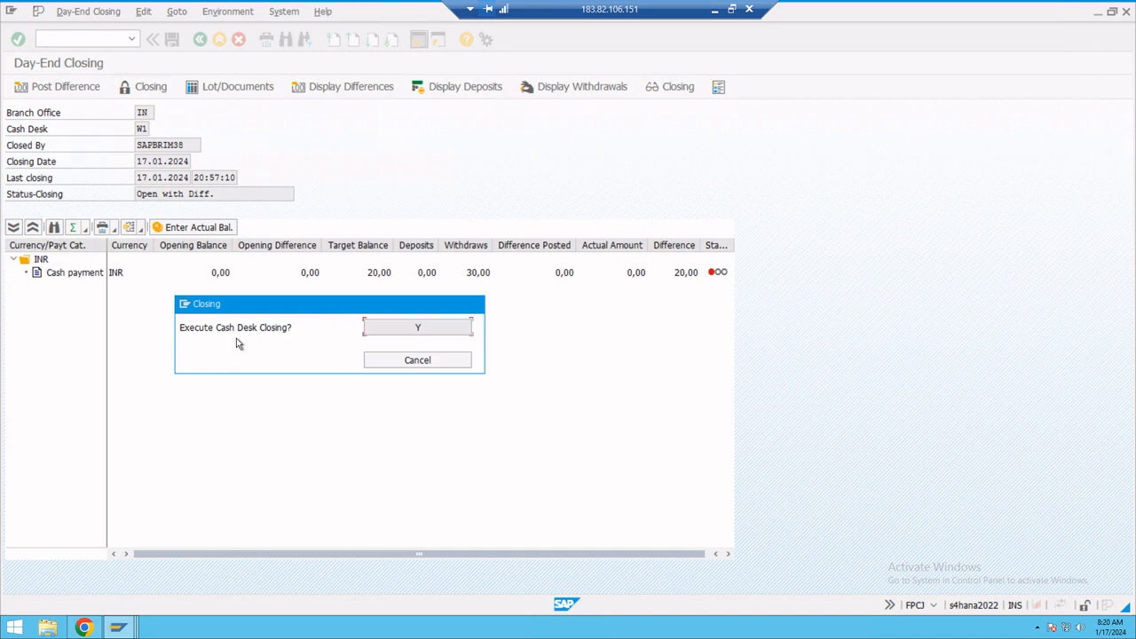
pyautogui.click(419, 329)
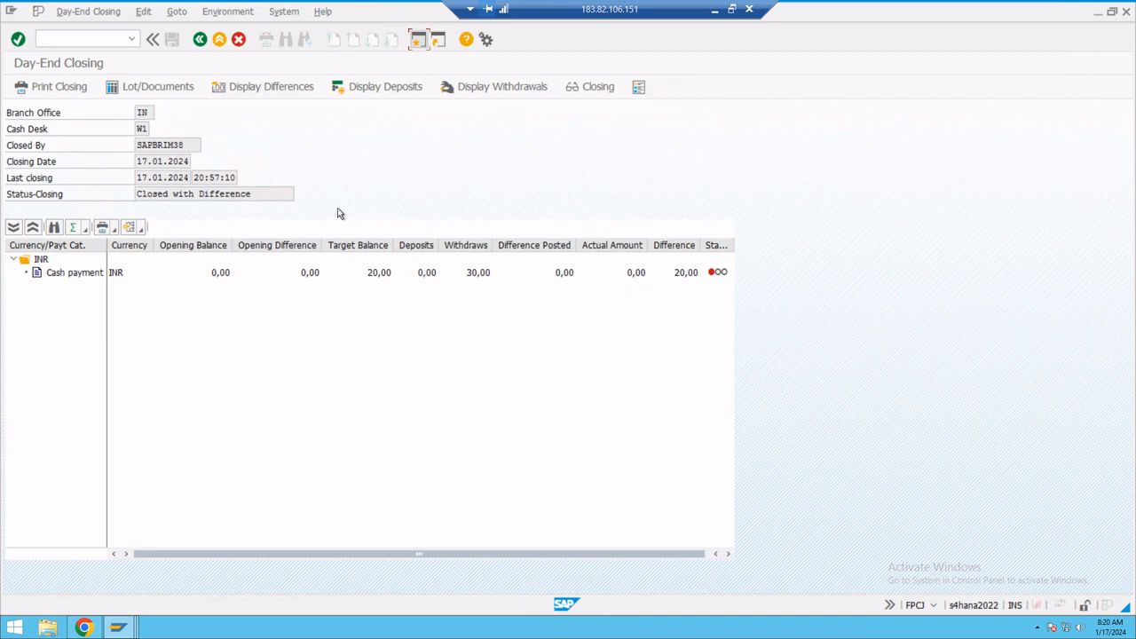
pyautogui.click(200, 40)
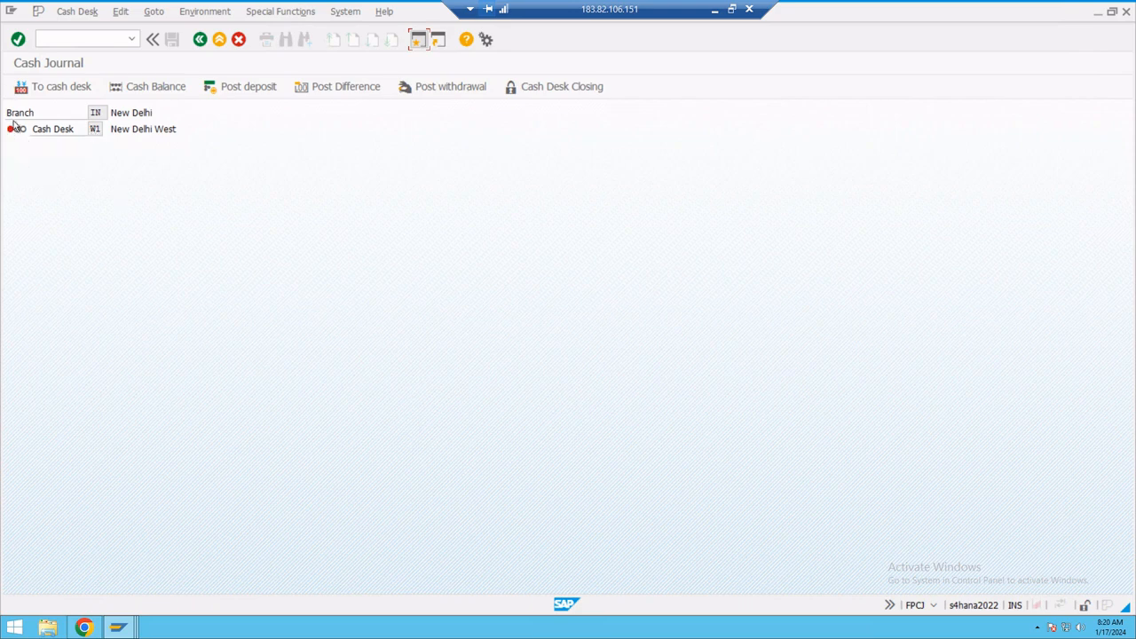
# Reopen the closed cash desk W1 in branch IN and go to its payment entry.
pyautogui.click(49, 86)
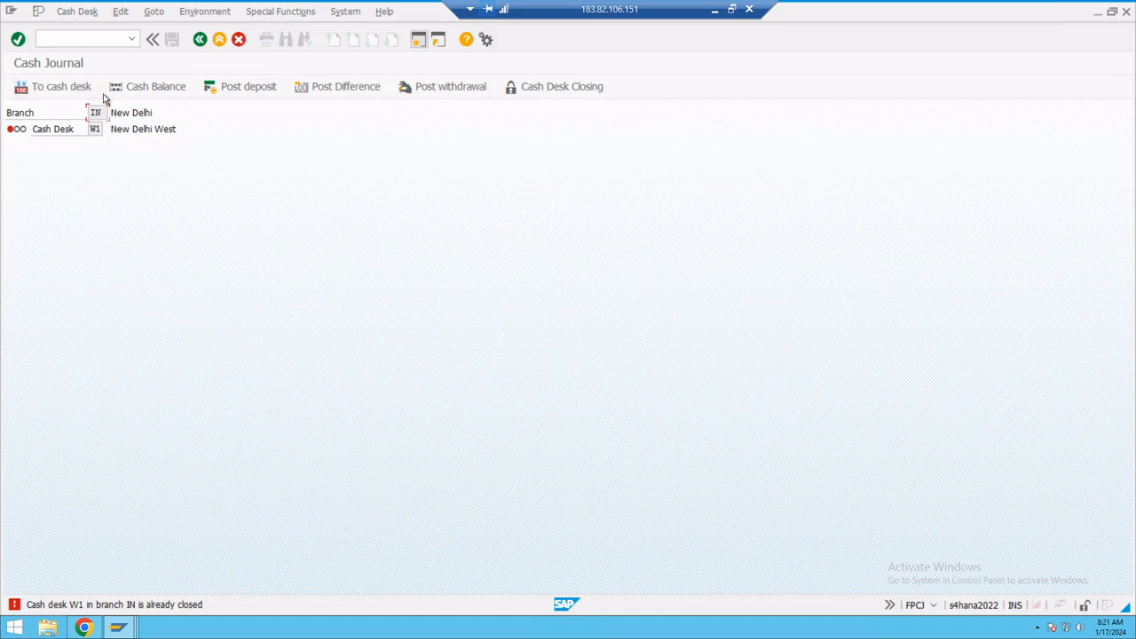
pyautogui.click(77, 13)
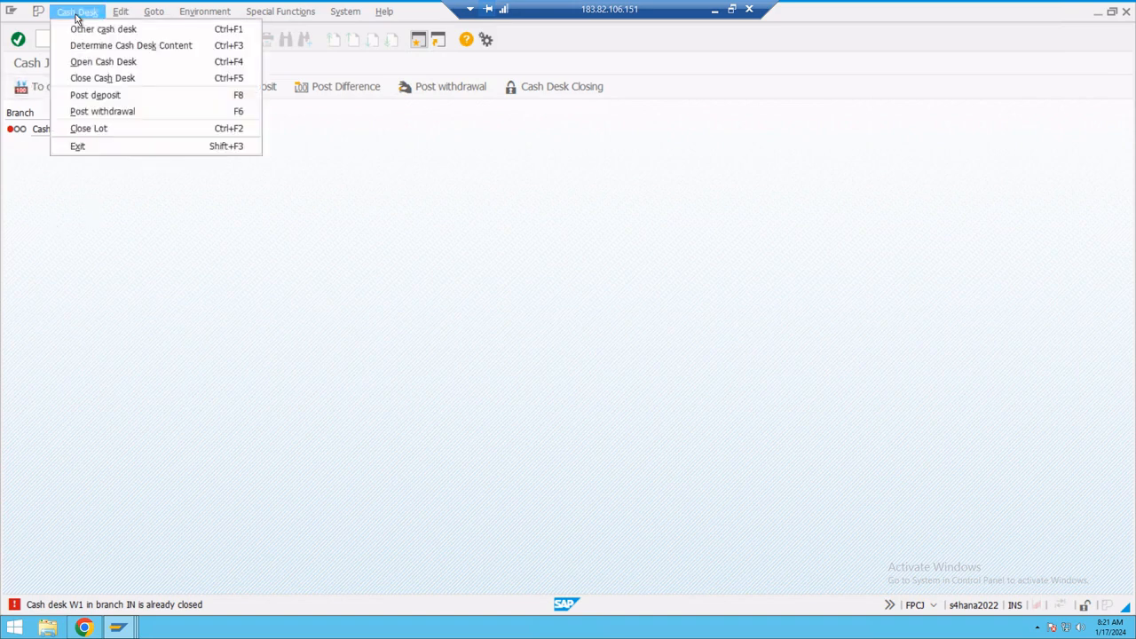
pyautogui.click(108, 64)
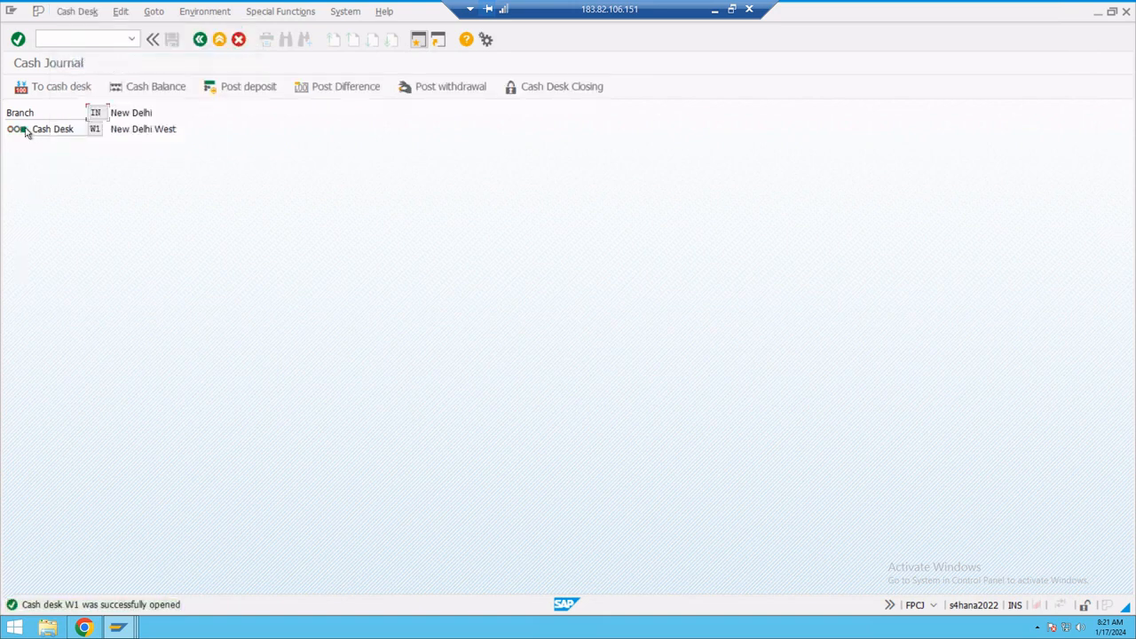
pyautogui.moveTo(26, 132)
pyautogui.click(63, 88)
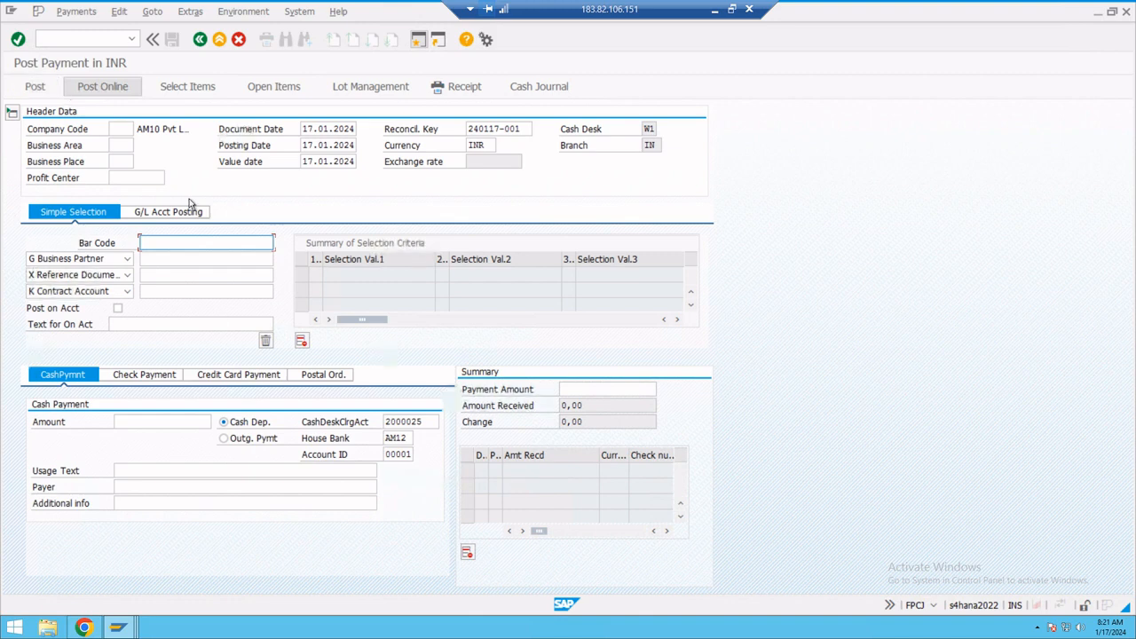